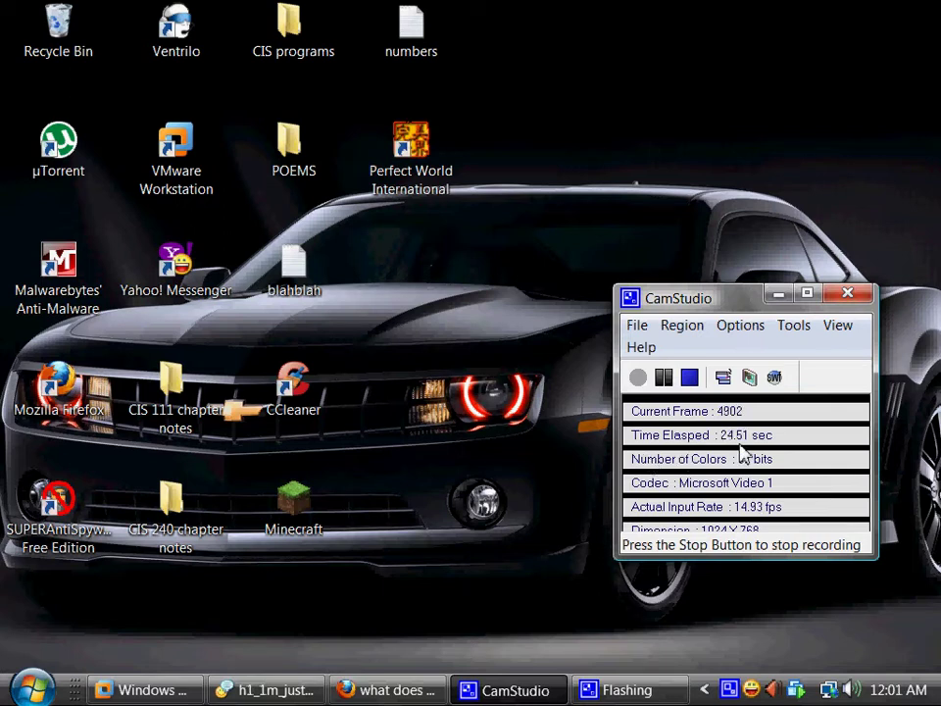
# Minimize the recorder window and switch to the Windows Server 2003 virtual machine in VMware Workstation.
pyautogui.moveTo(711, 300); pyautogui.dragTo(675, 307)
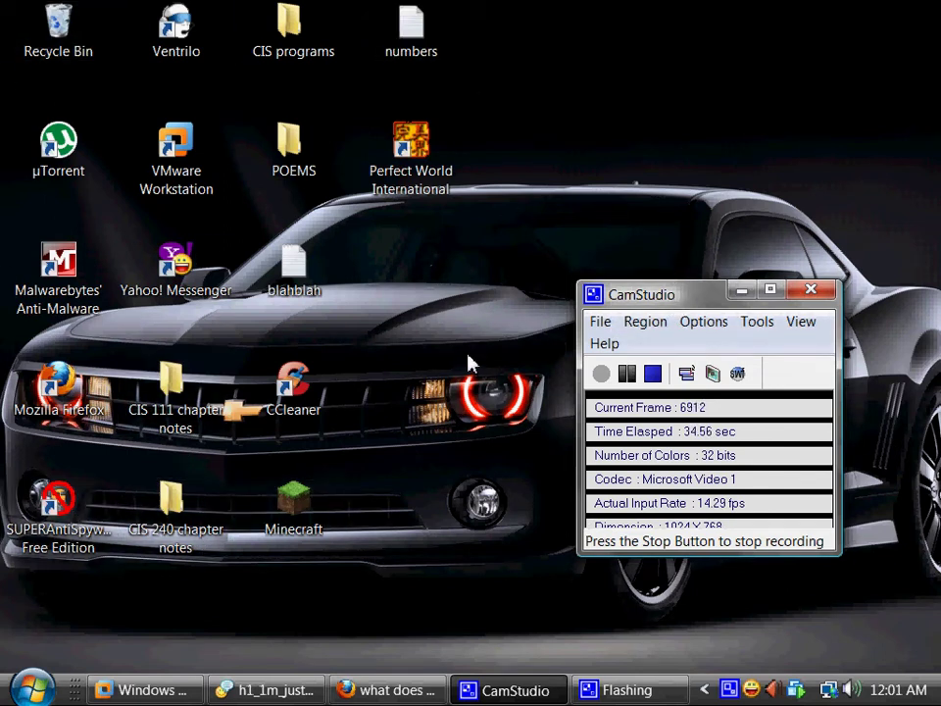
pyautogui.click(743, 290)
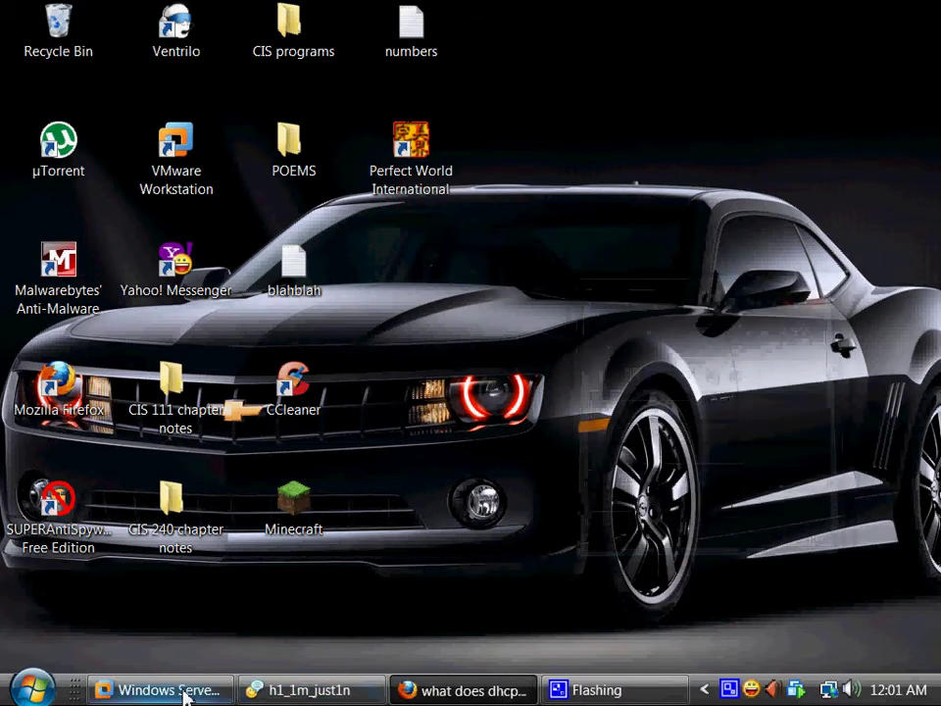
pyautogui.click(172, 691)
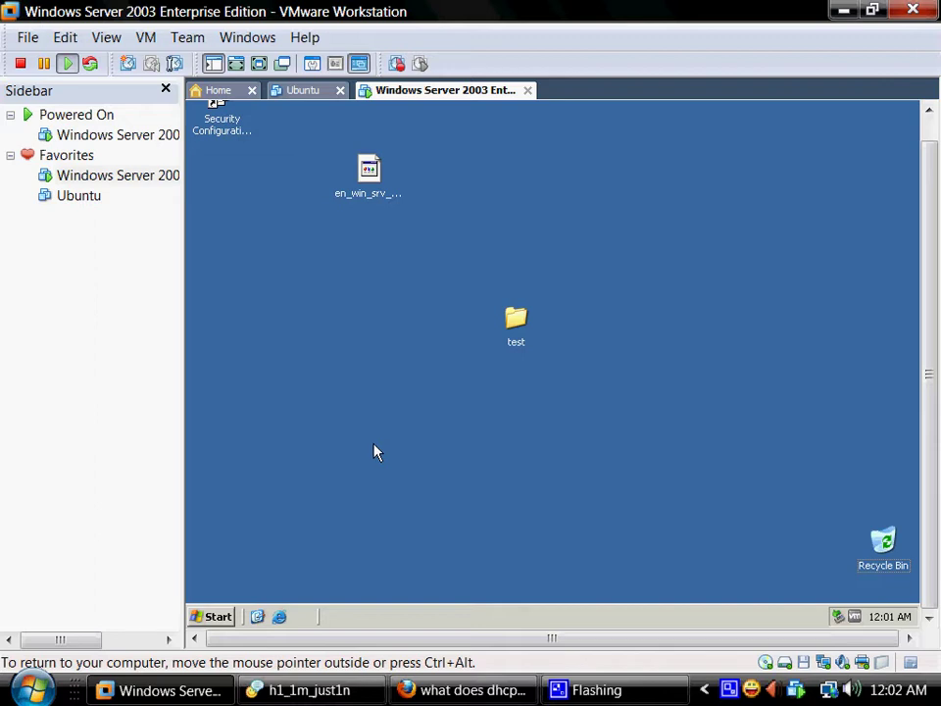
pyautogui.click(195, 696)
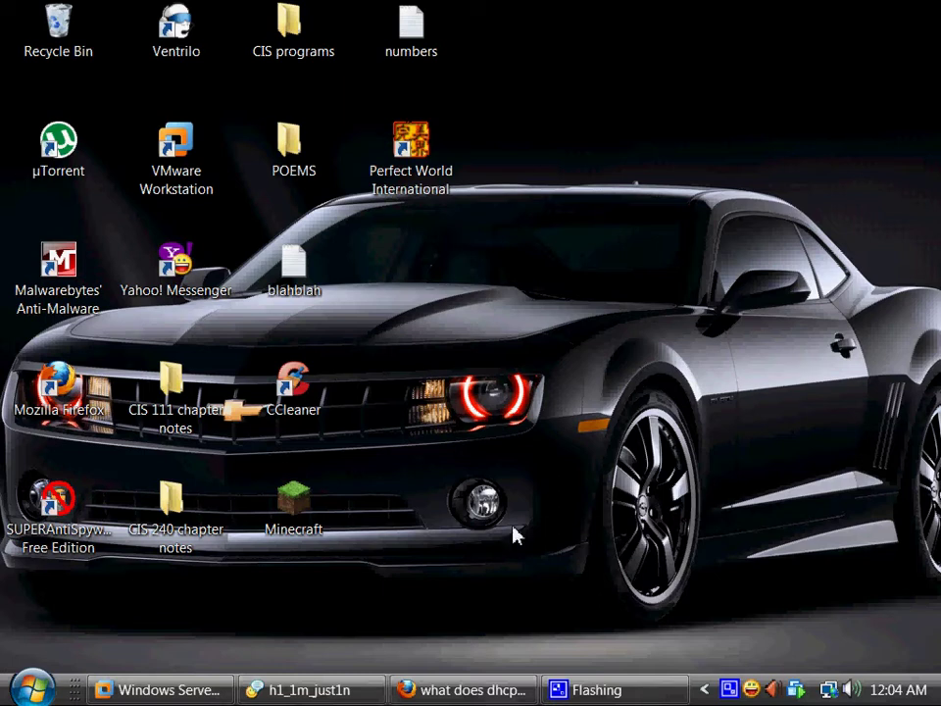
pyautogui.click(183, 692)
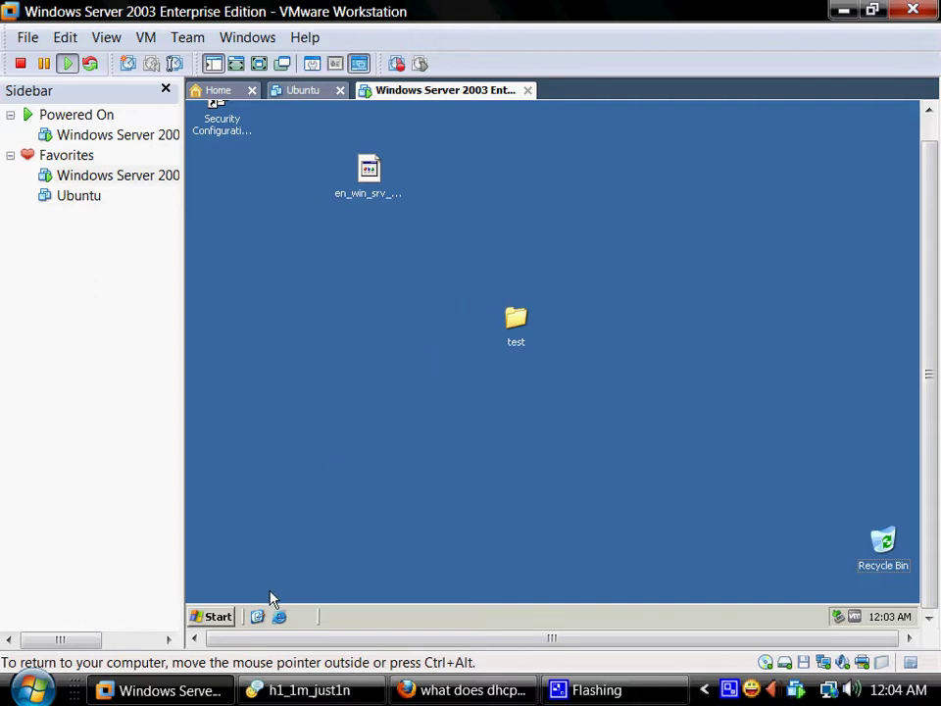
# Open the DHCP console on the server and expand the DHCP server to view the contents of the codiscope1 scope.
pyautogui.click(217, 617)
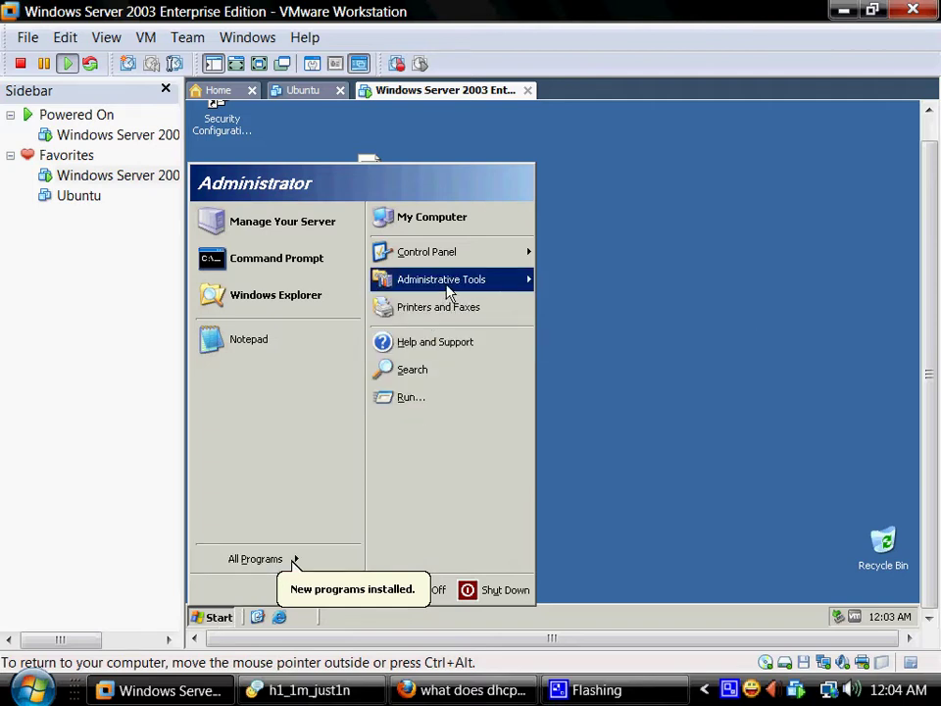
pyautogui.moveTo(447, 291)
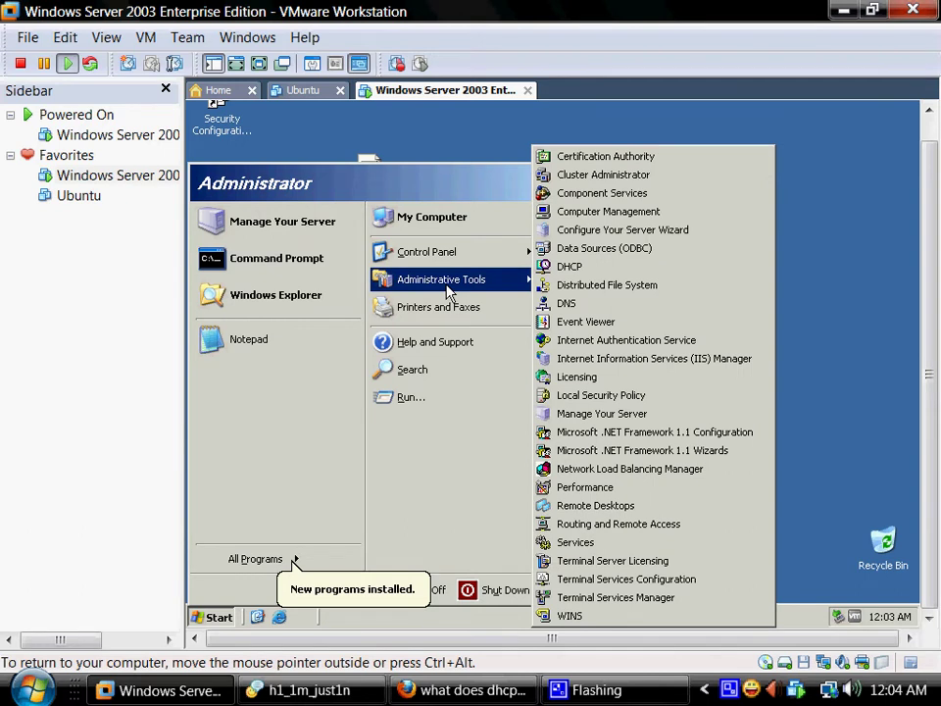
pyautogui.click(602, 272)
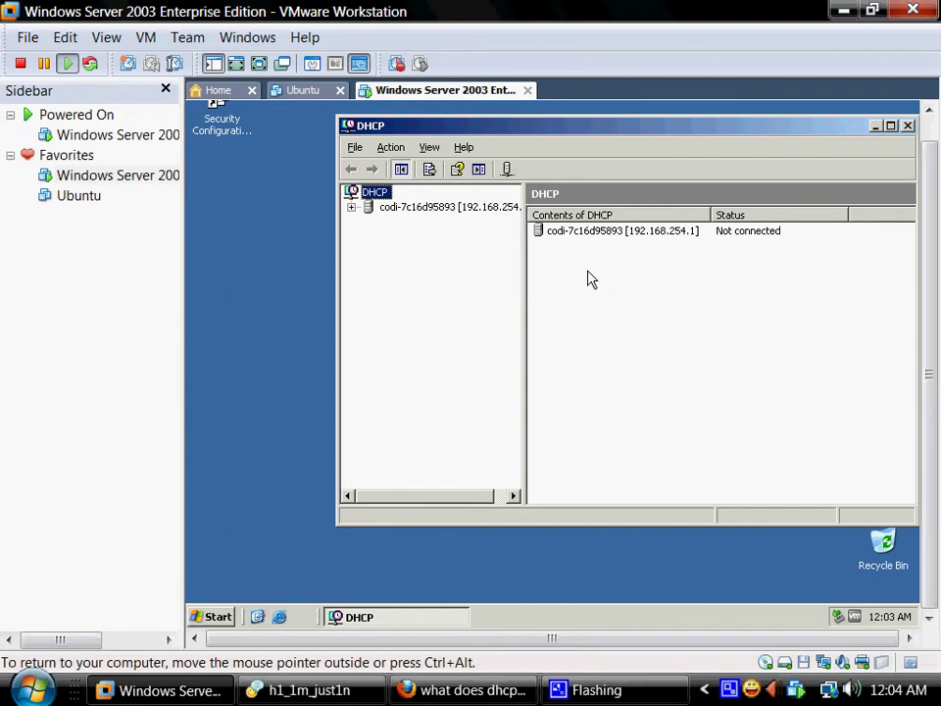
pyautogui.doubleClick(412, 209)
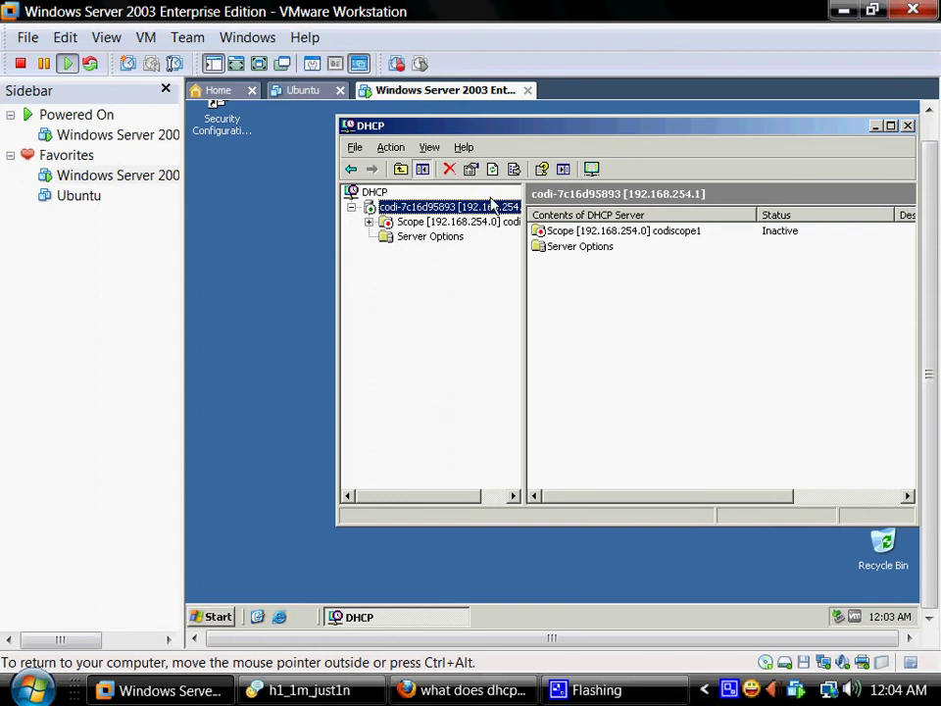
pyautogui.moveTo(525, 267); pyautogui.dragTo(577, 267)
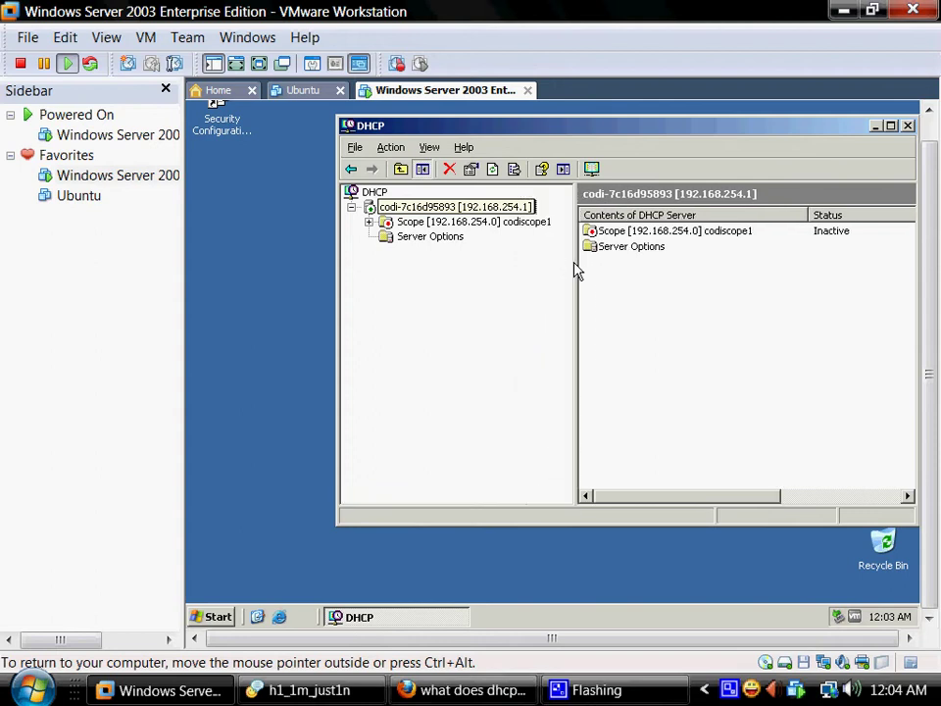
pyautogui.doubleClick(534, 222)
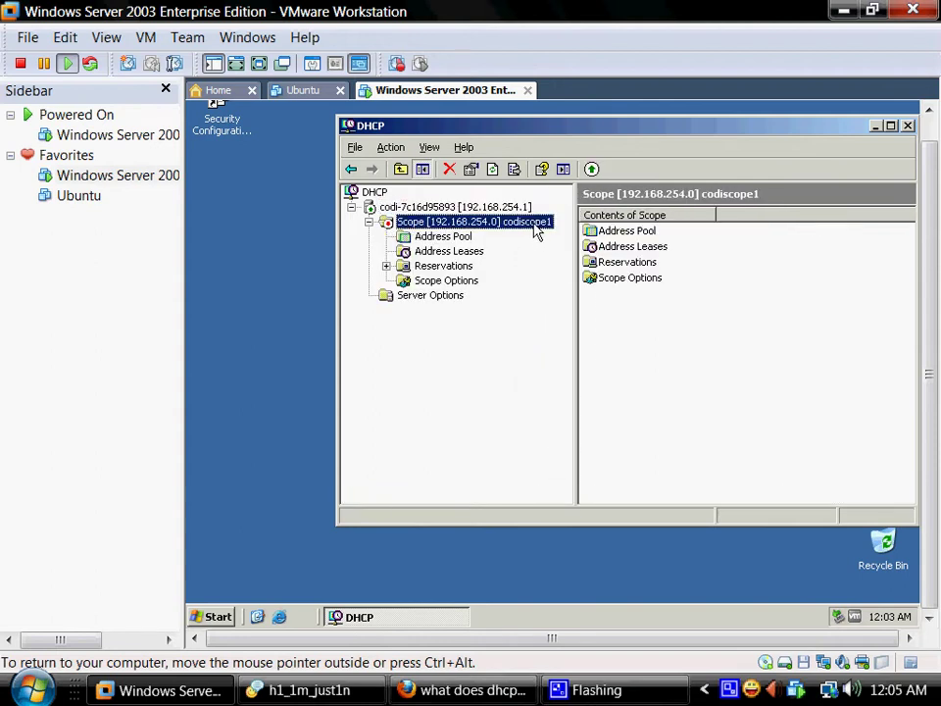
pyautogui.click(370, 222)
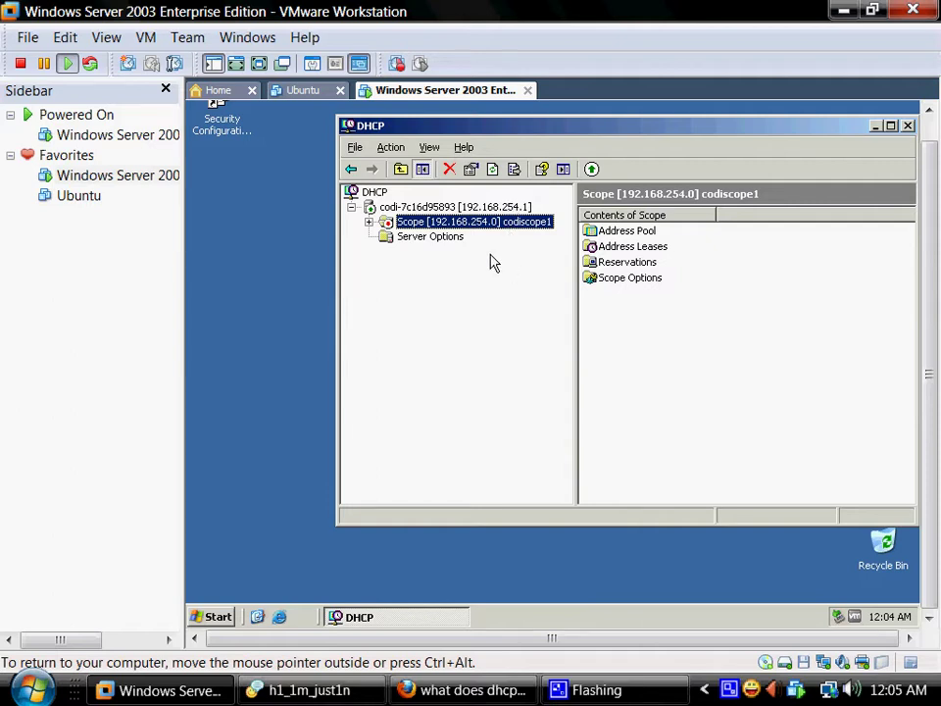
pyautogui.click(218, 617)
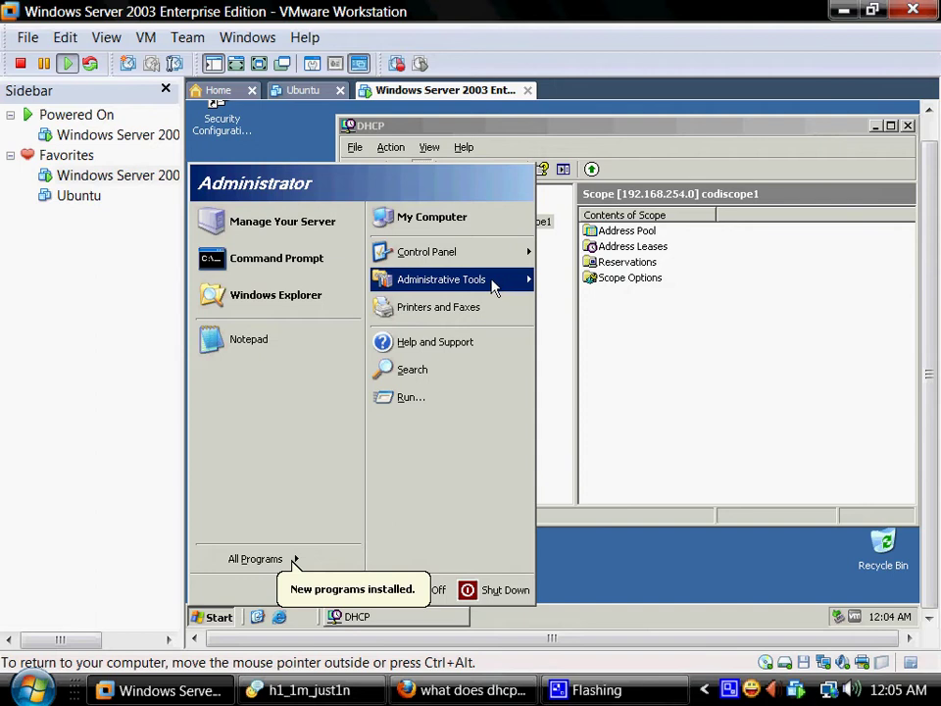
pyautogui.moveTo(498, 289)
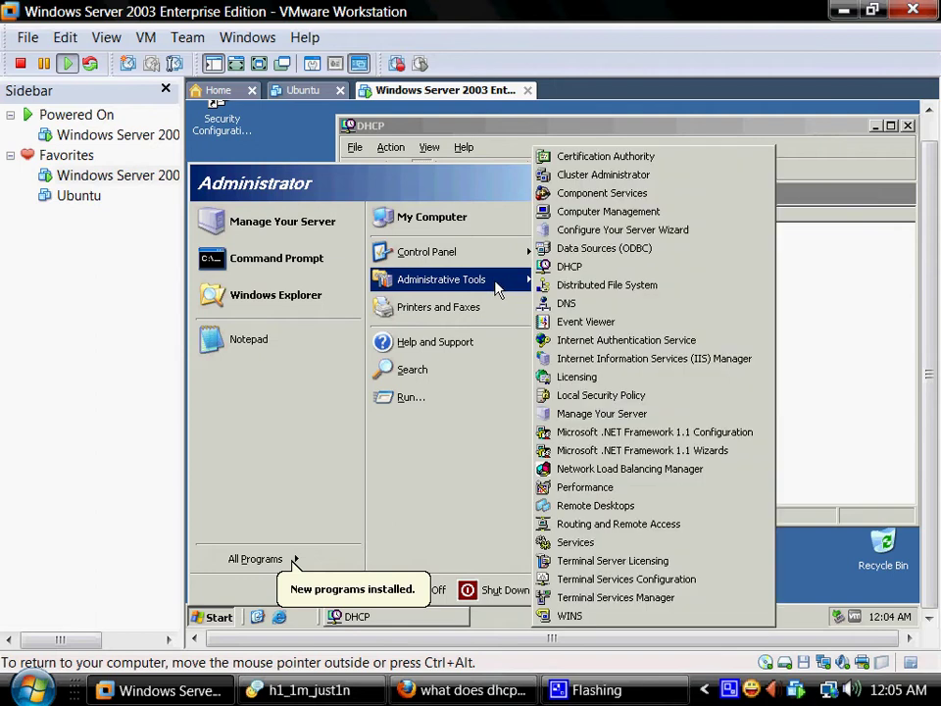
pyautogui.click(570, 266)
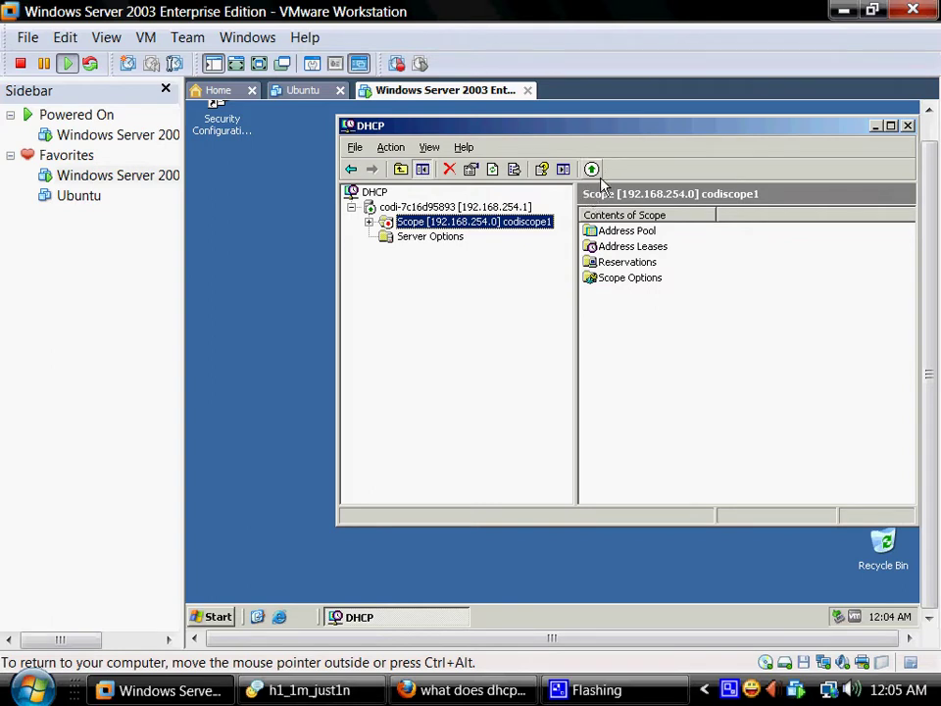
# Start a new scope on the DHCP server and name it codiscope2.
pyautogui.click(351, 208)
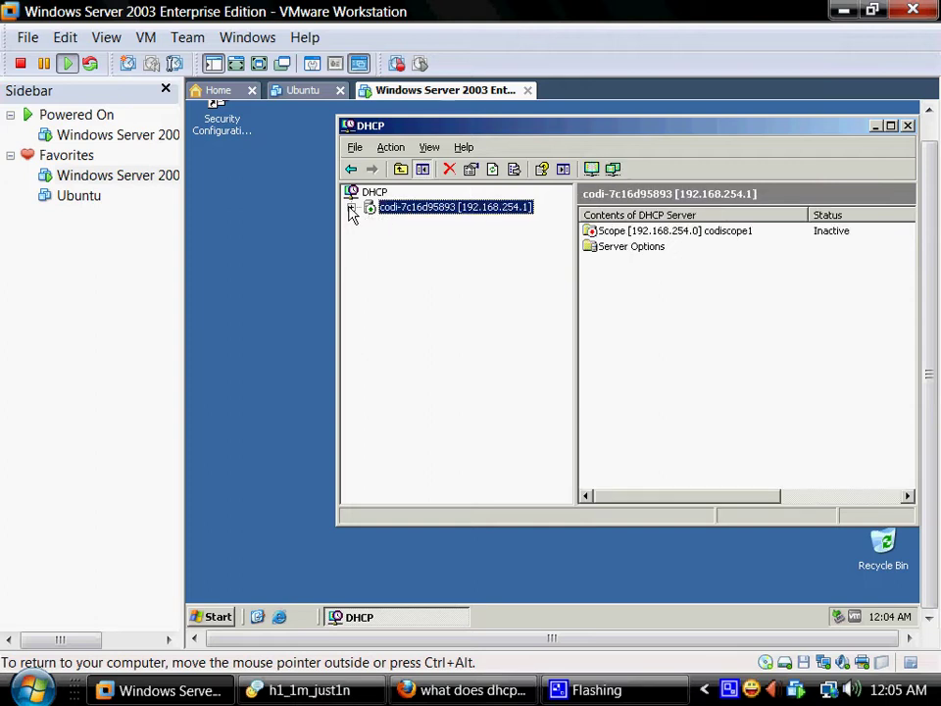
pyautogui.click(592, 171)
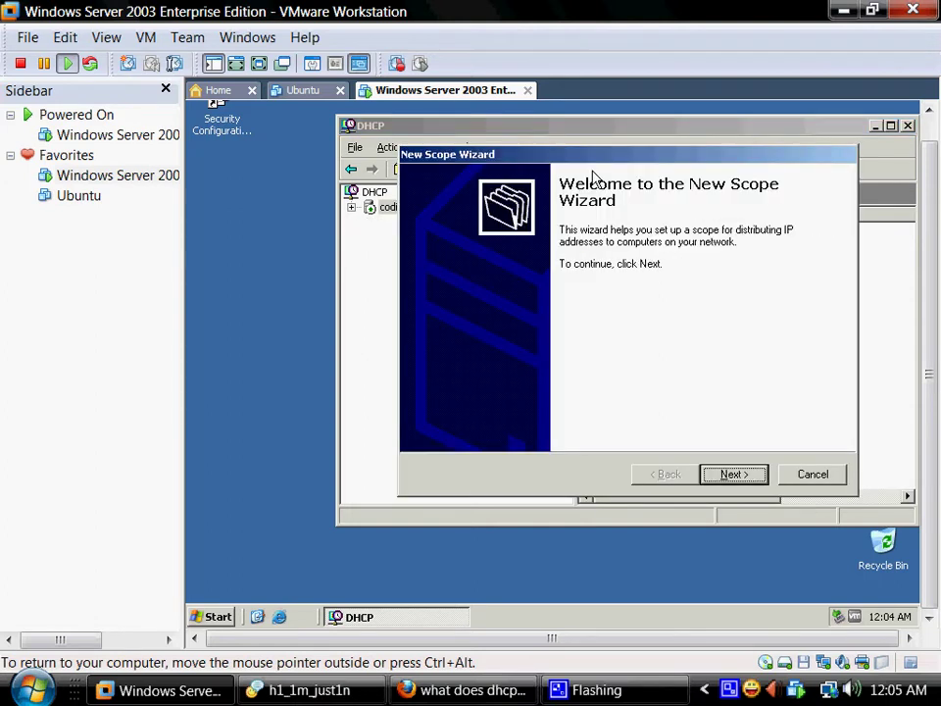
pyautogui.click(745, 476)
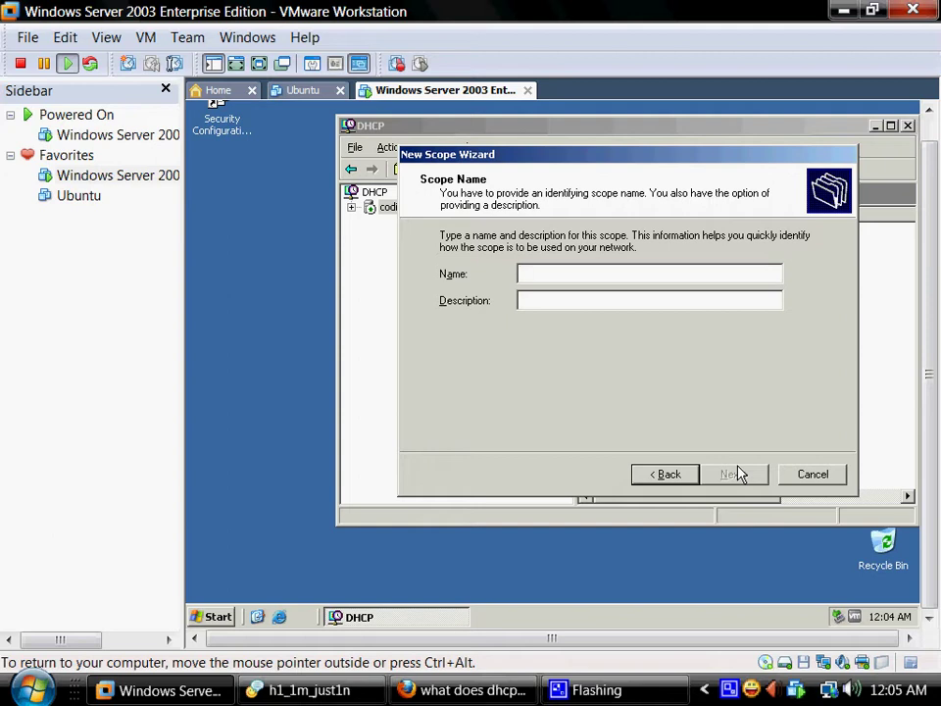
pyautogui.write('codi')
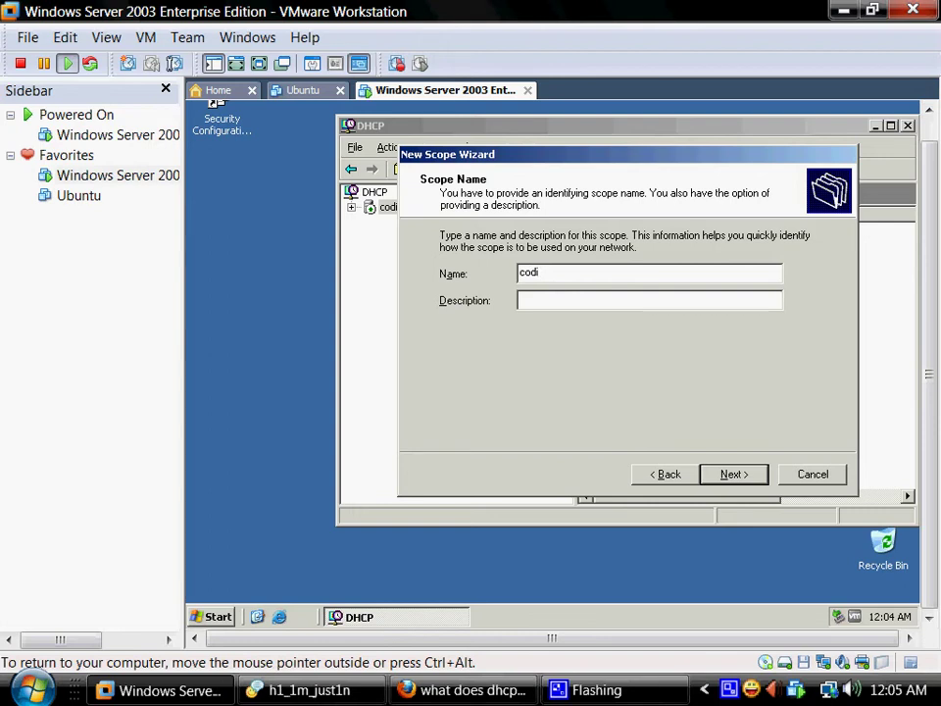
pyautogui.write('scope2')
pyautogui.click(737, 473)
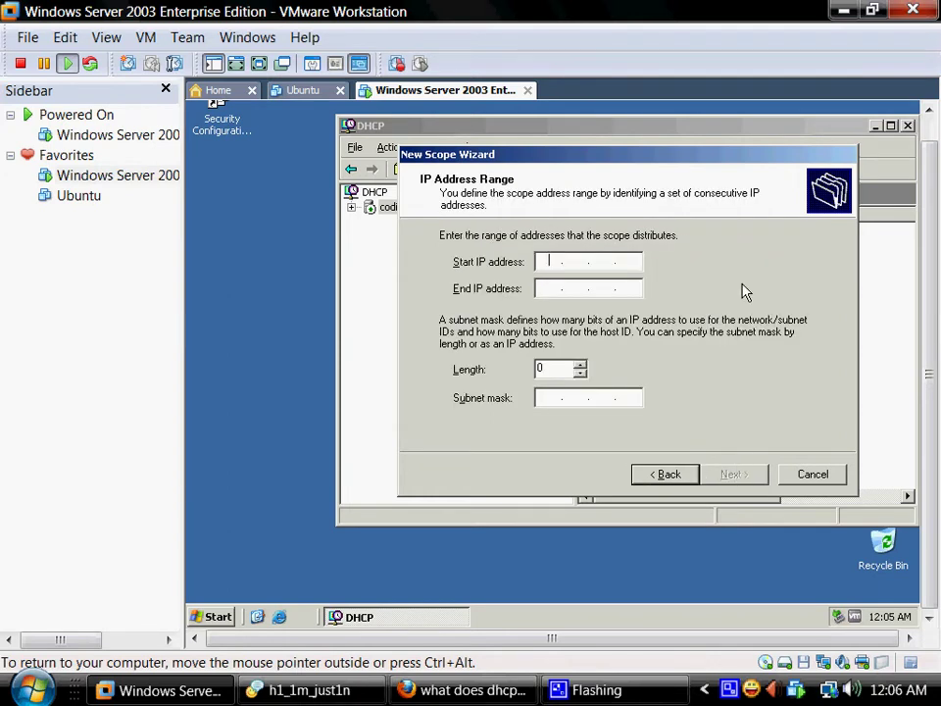
# Set the start IP address of the new scope's range to 192.168.1.200.
pyautogui.write('192 . 168 . 1 .')
pyautogui.press('Tab')
pyautogui.write('200')
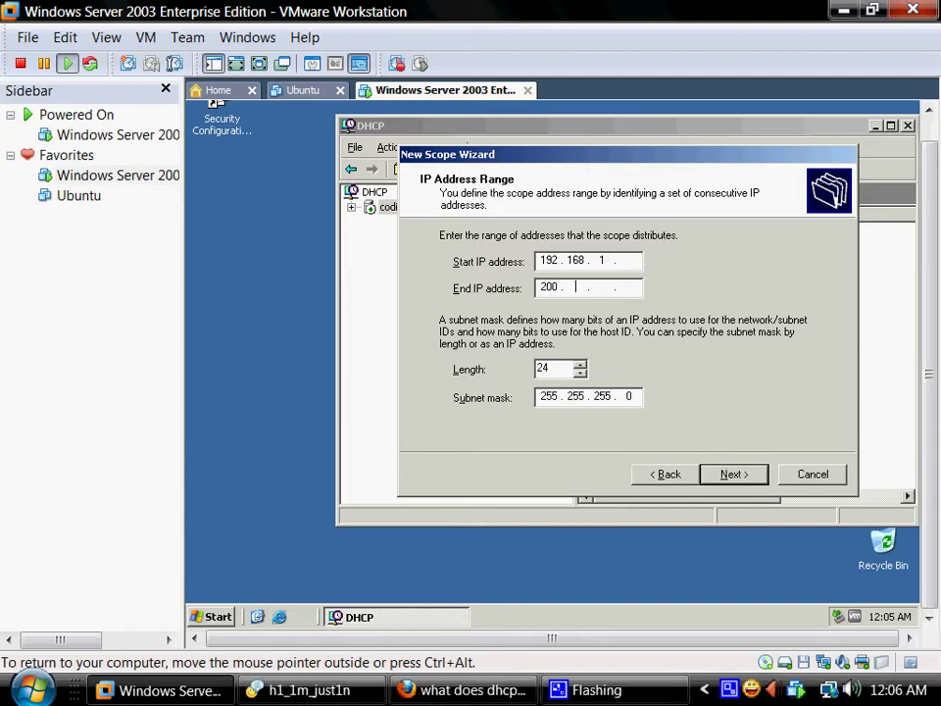
pyautogui.doubleClick(544, 285)
pyautogui.press('BackSpace')
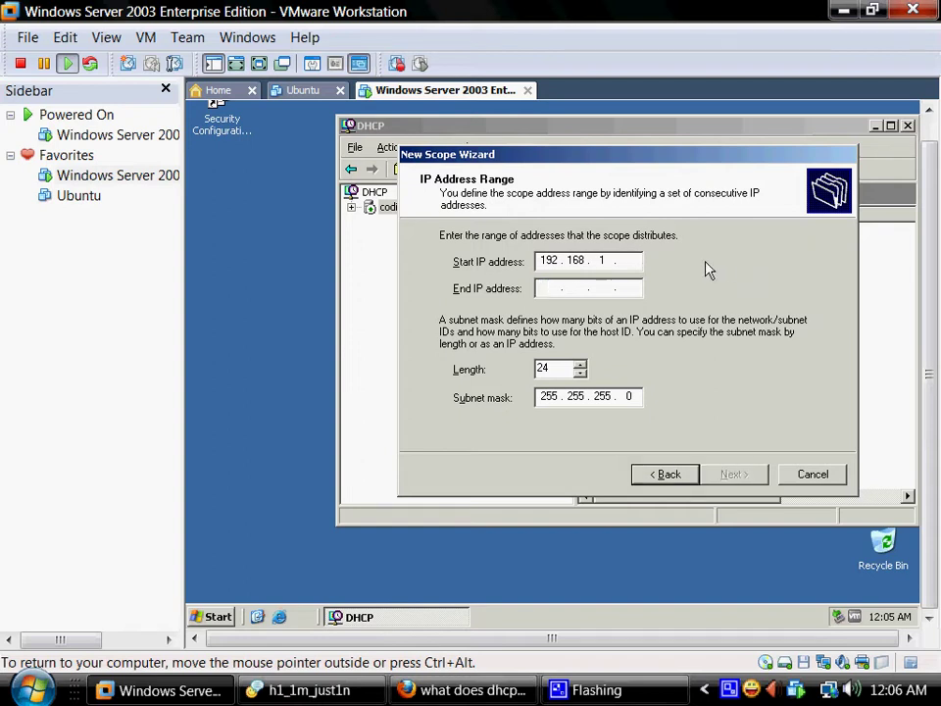
pyautogui.hotkey('shift', 'Tab')
pyautogui.write('200')
# Set the end IP address of the scope's range to 192.168.1.225 and accept the address range.
pyautogui.click(540, 289)
pyautogui.write('192 . 168 . 1 .')
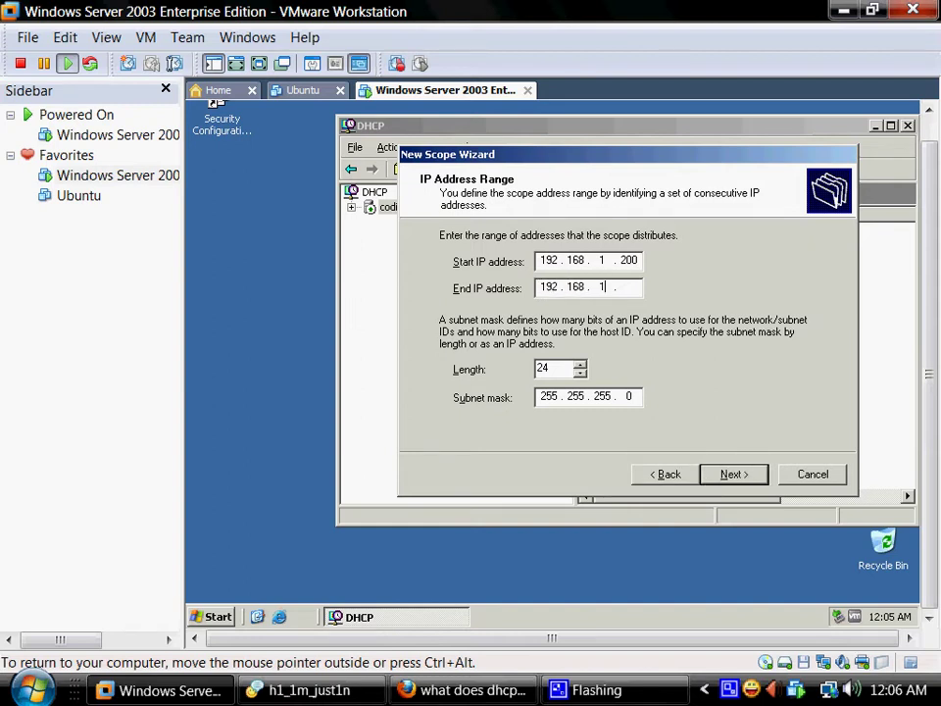
pyautogui.press('Tab')
pyautogui.click(632, 287)
pyautogui.write('225')
pyautogui.click(749, 478)
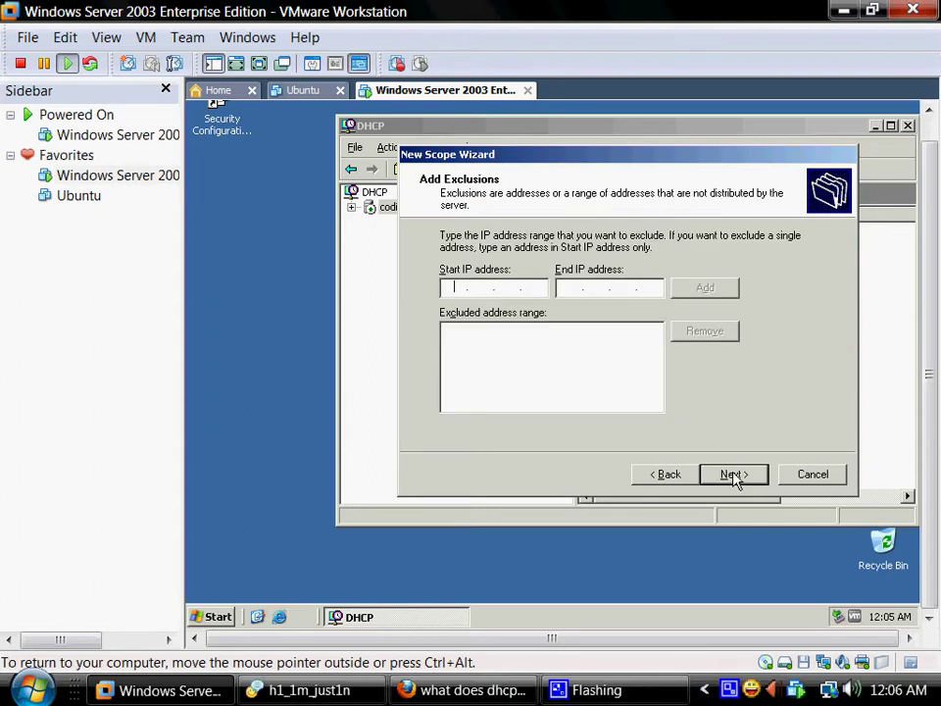
# Leave the scope without exclusions and set its lease duration in hours instead of days.
pyautogui.click(734, 477)
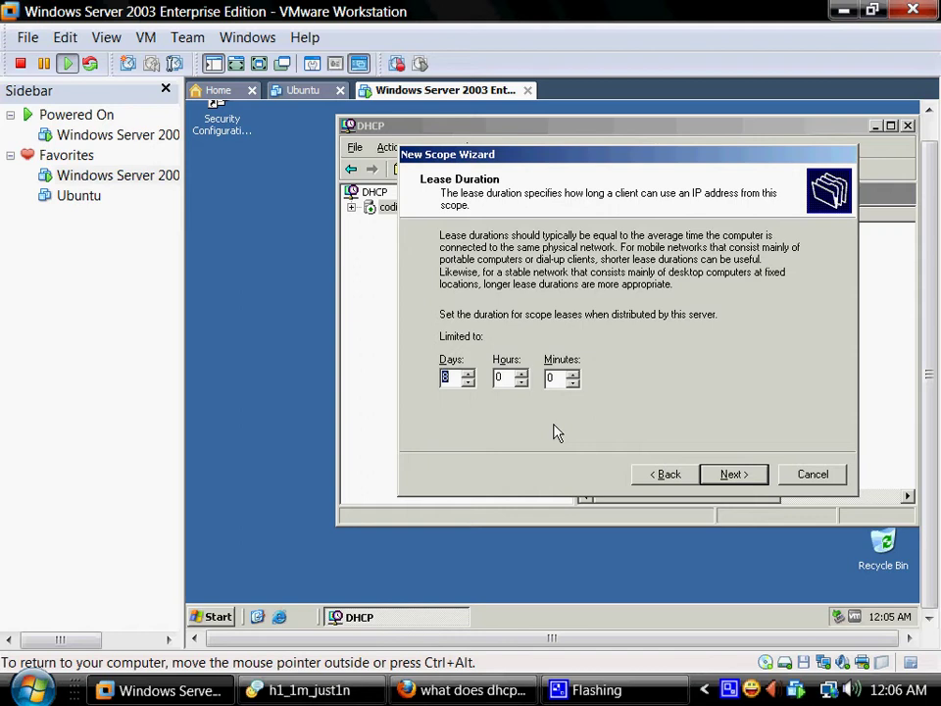
pyautogui.press('BackSpace')
pyautogui.click(521, 374)
pyautogui.click(734, 477)
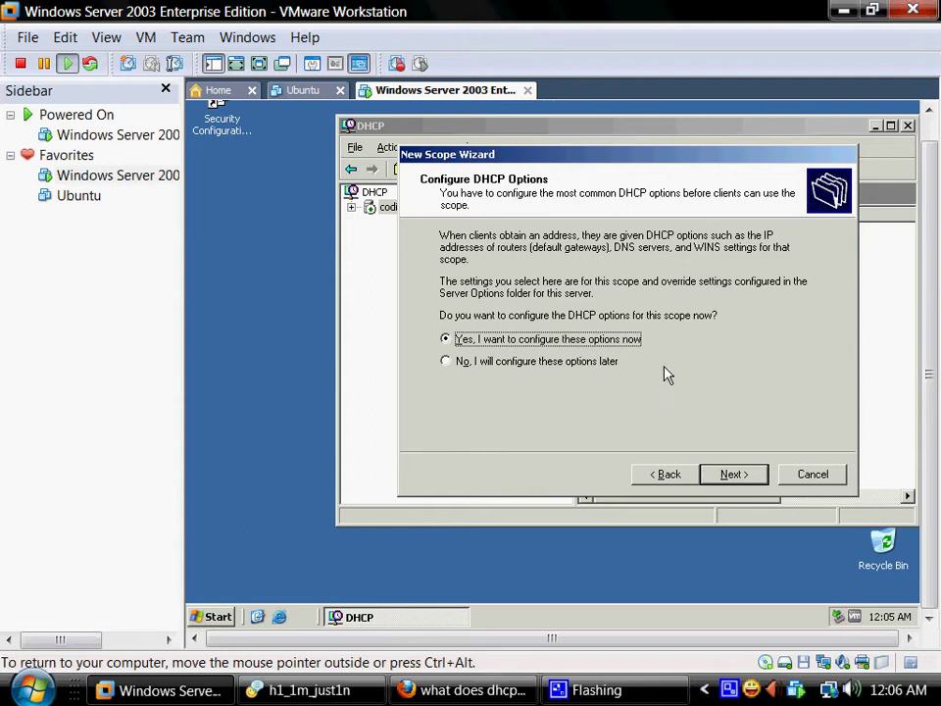
# Choose to configure the DHCP options later and finish creating the scope.
pyautogui.click(446, 362)
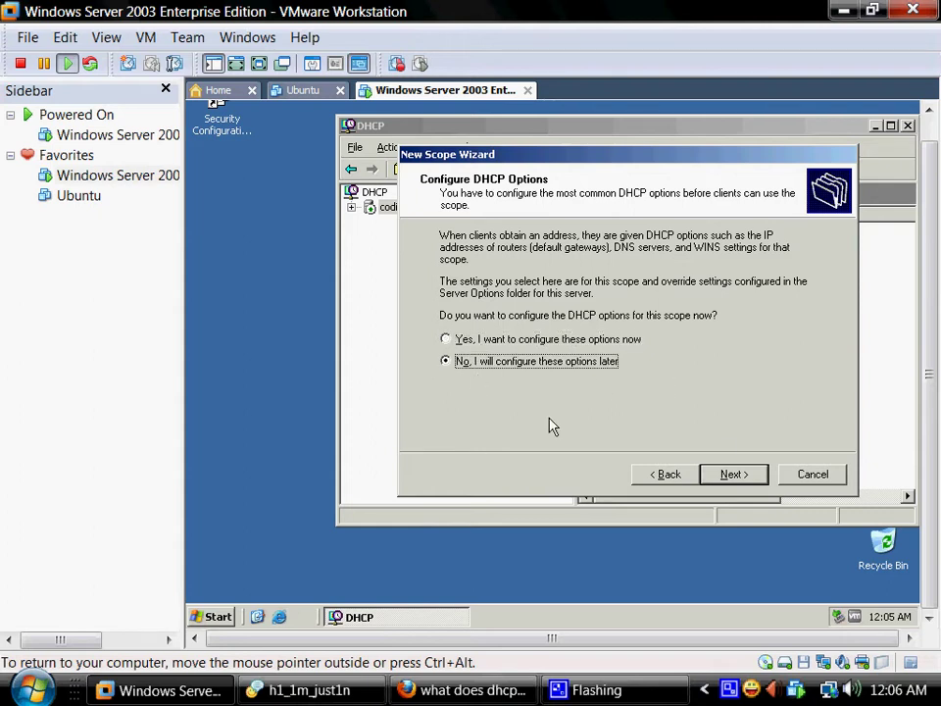
pyautogui.click(738, 475)
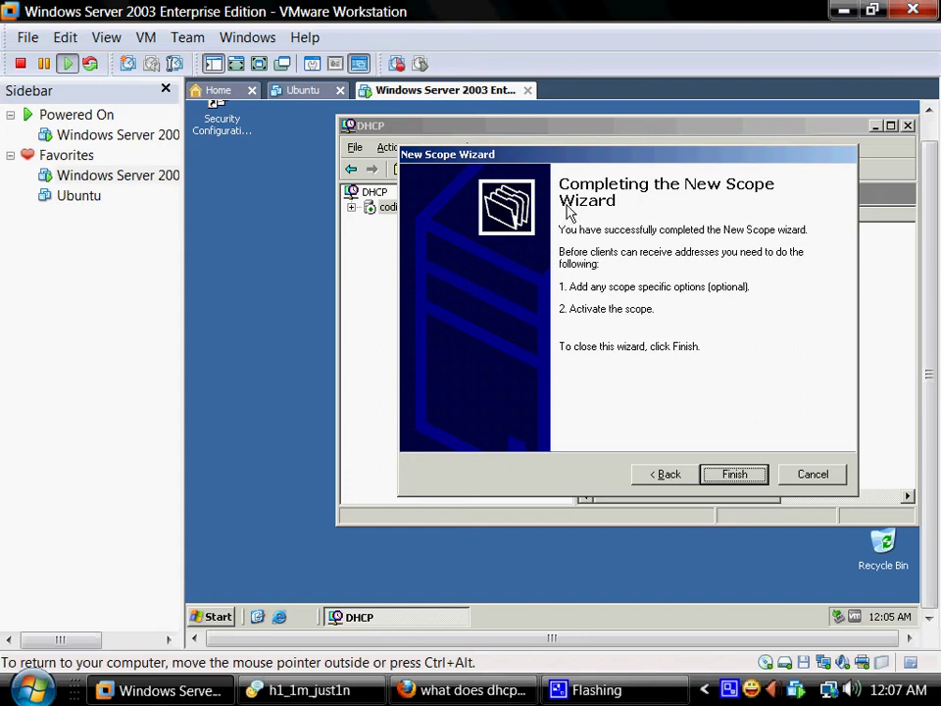
pyautogui.click(734, 478)
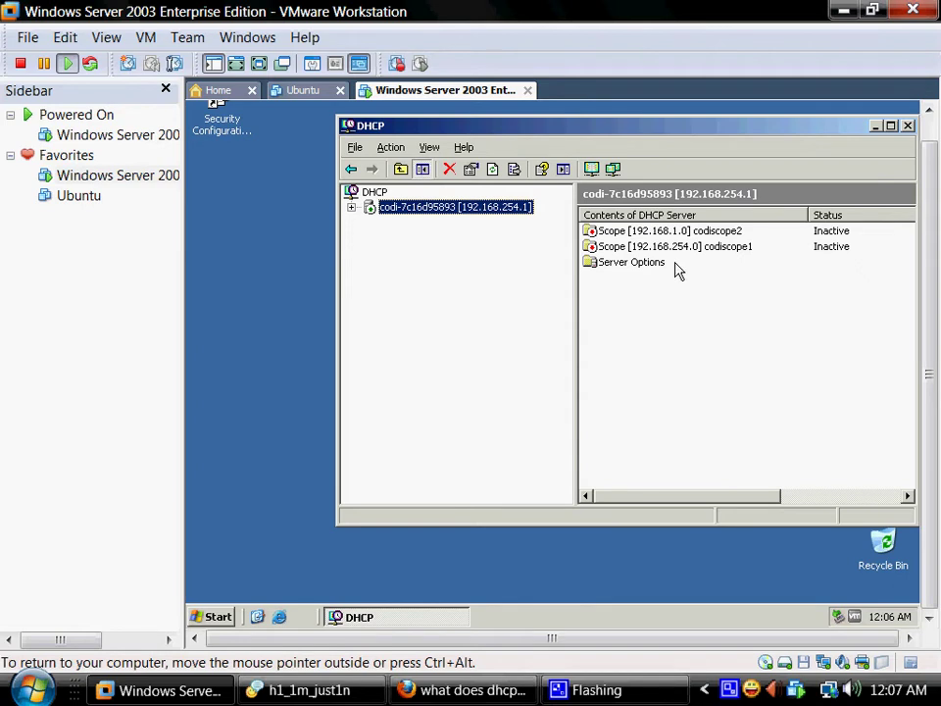
# Start a new superscope on the DHCP server and name it codisuperscope.
pyautogui.click(613, 171)
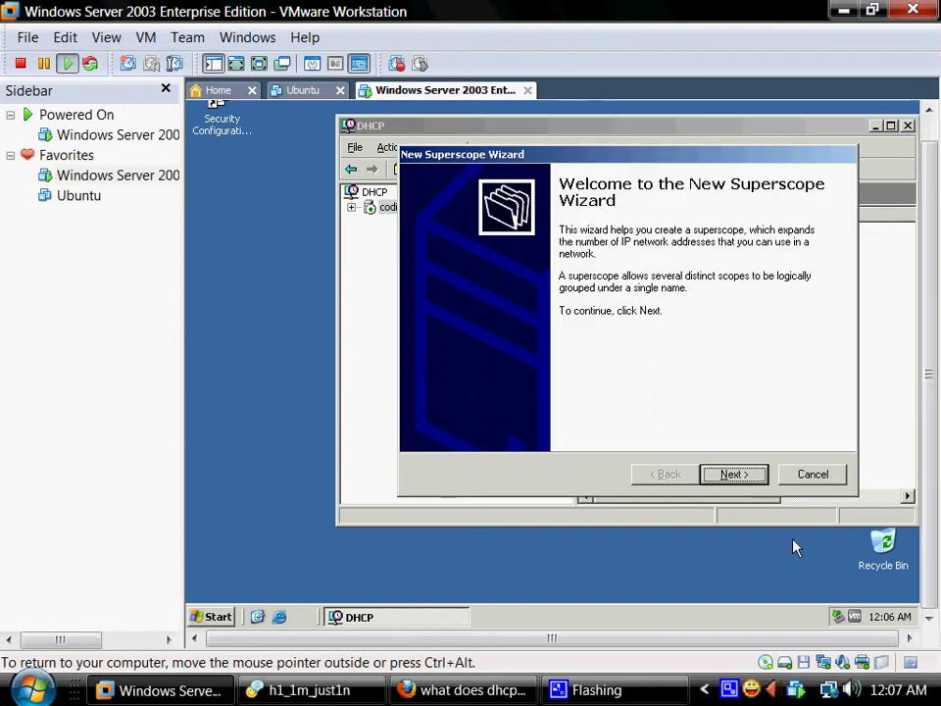
pyautogui.click(735, 476)
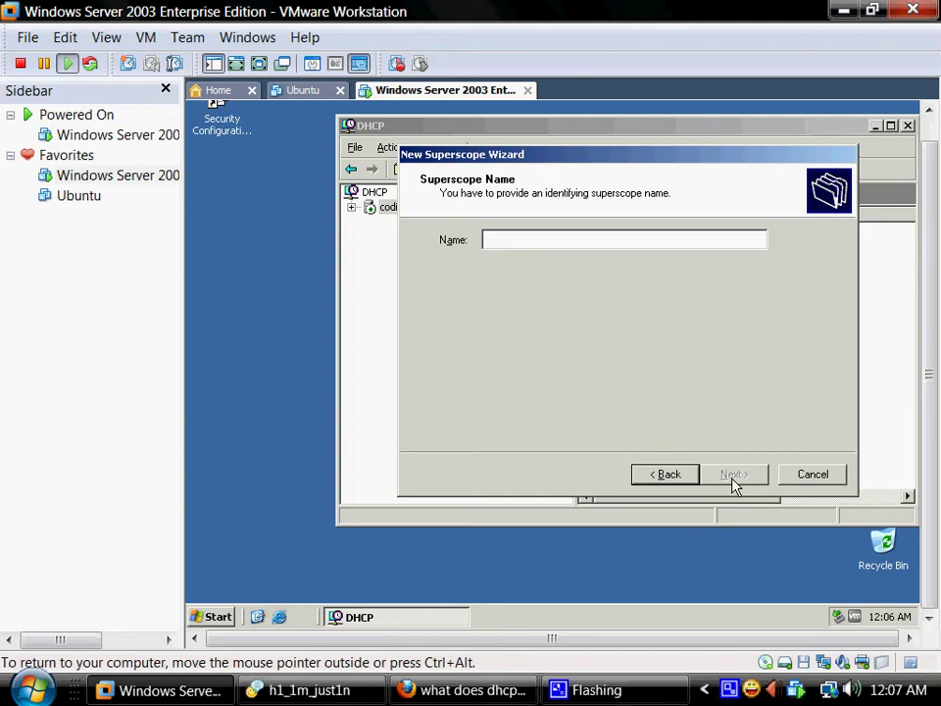
pyautogui.write('cod')
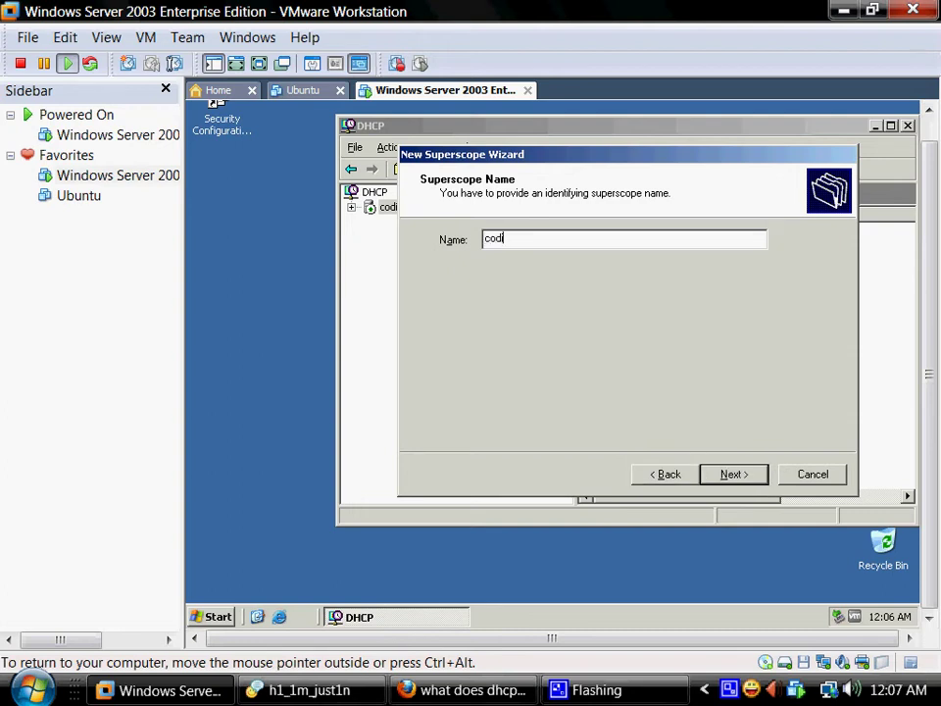
pyautogui.write('isuperscope')
pyautogui.click(734, 477)
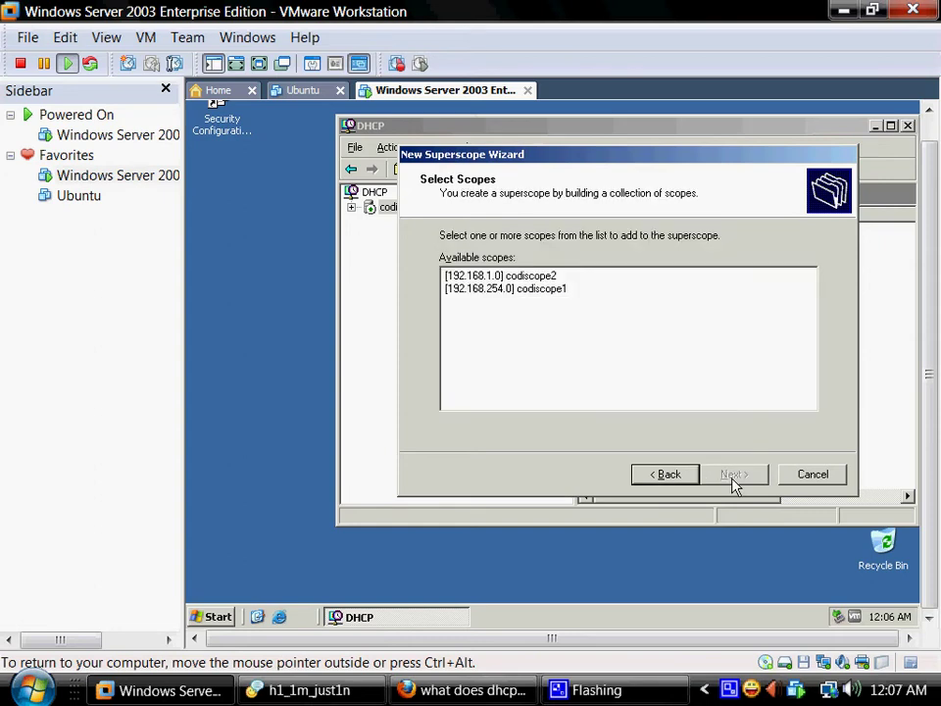
# Include both the codiscope1 and codiscope2 scopes in the superscope.
pyautogui.click(523, 288)
pyautogui.keyDown('shift'); pyautogui.click(526, 277); pyautogui.keyUp('shift')
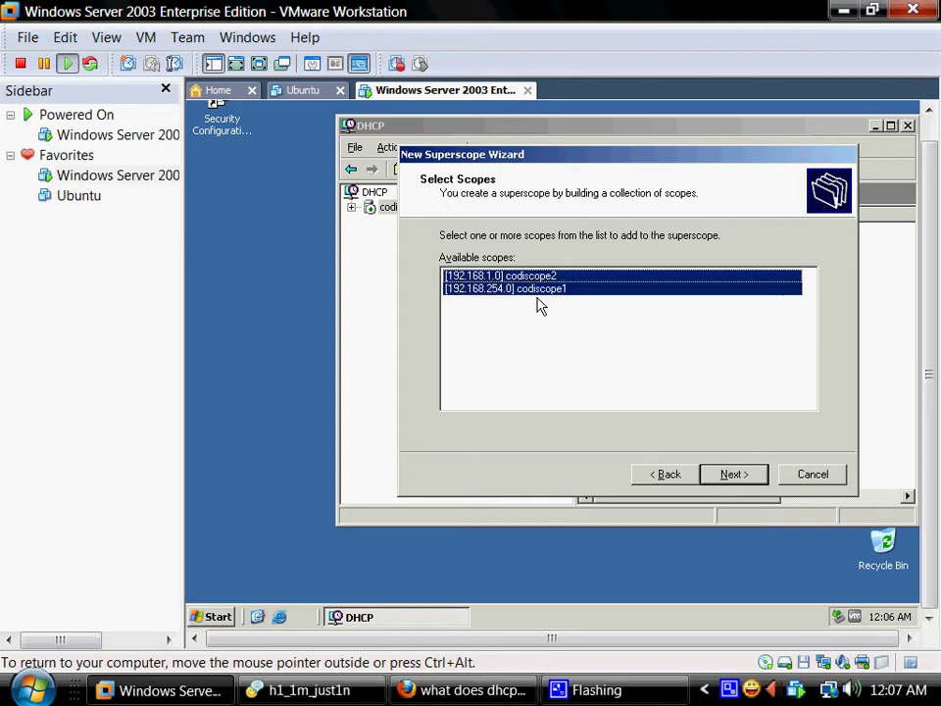
pyautogui.click(733, 475)
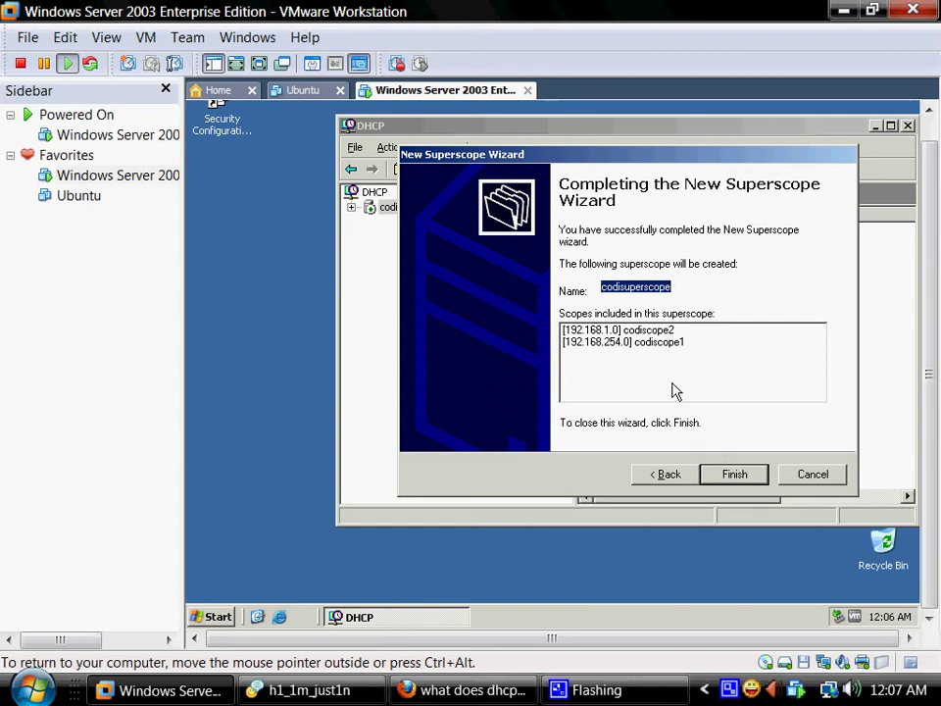
# Finish creating the superscope and expand it under the DHCP server to view its member scopes.
pyautogui.click(740, 480)
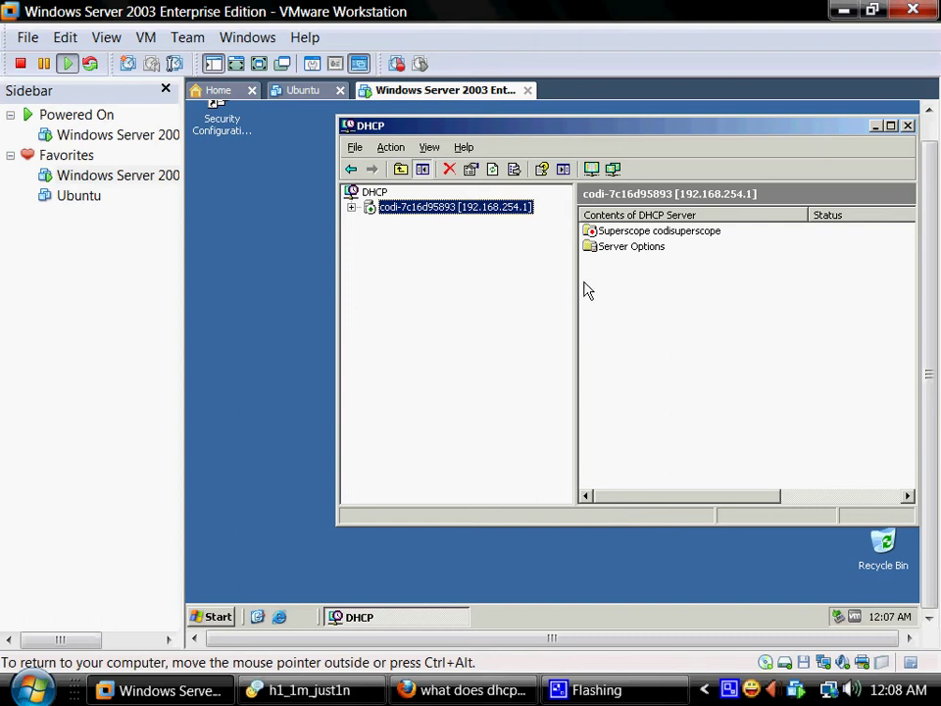
pyautogui.click(352, 208)
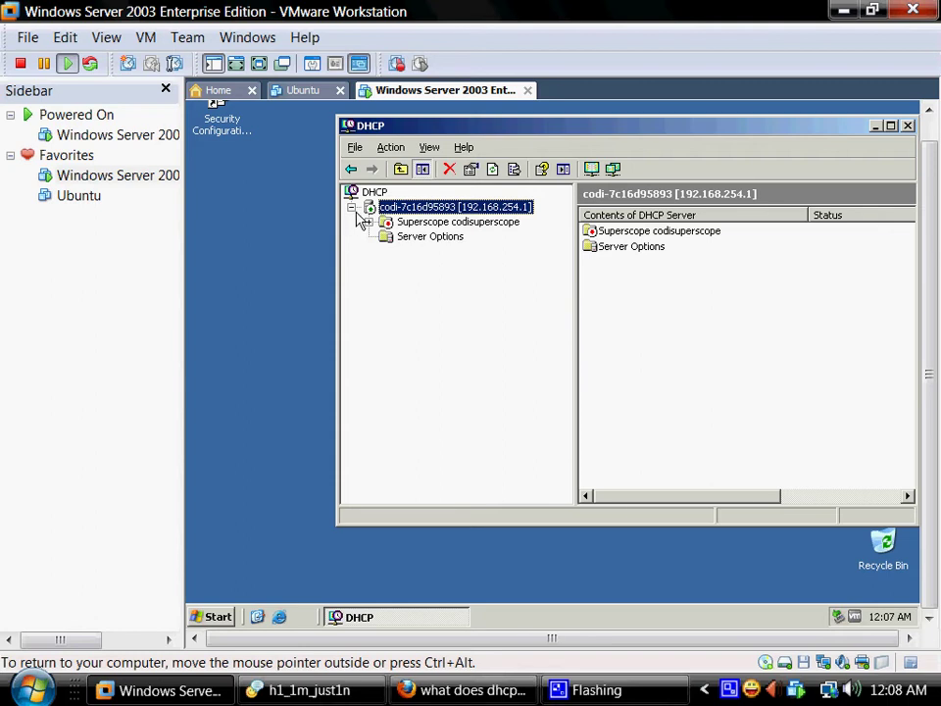
pyautogui.click(368, 222)
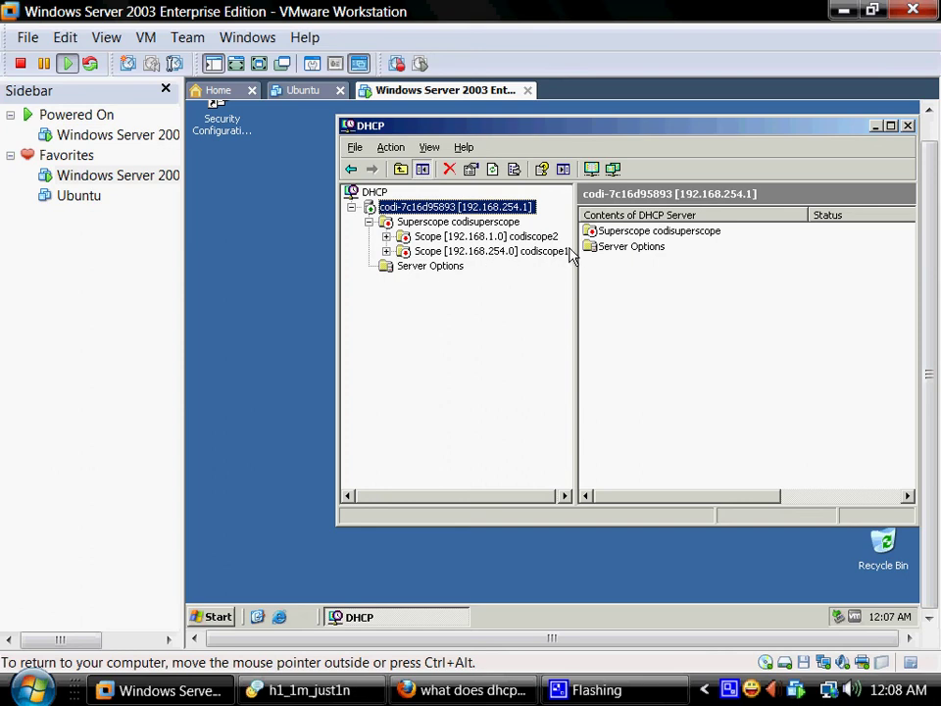
pyautogui.click(908, 126)
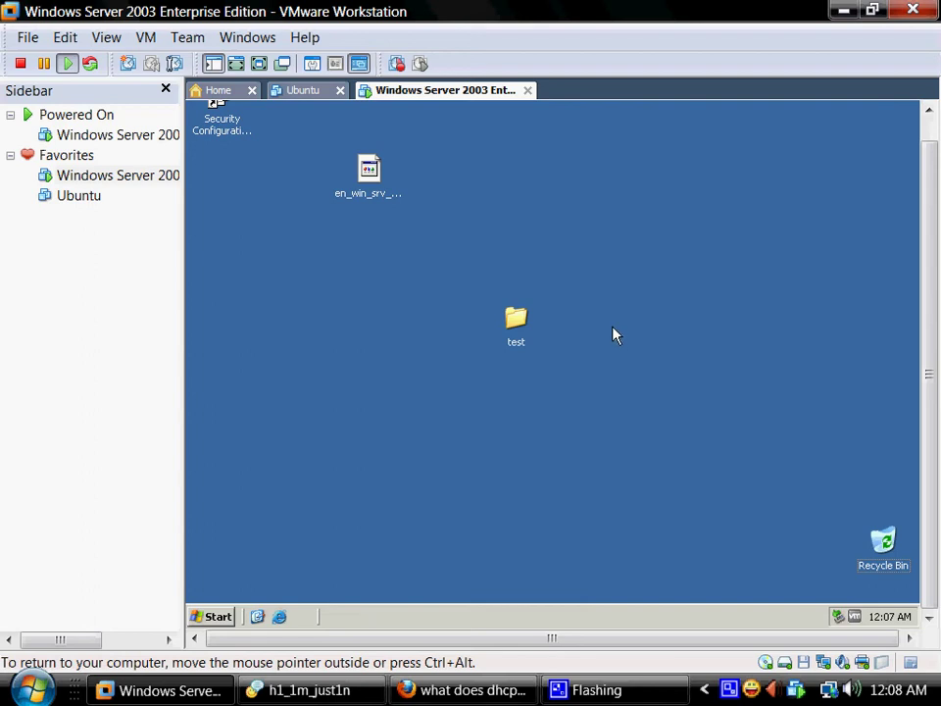
# Reopen the DHCP console from the administrative tools and expand the server's contents.
pyautogui.click(218, 617)
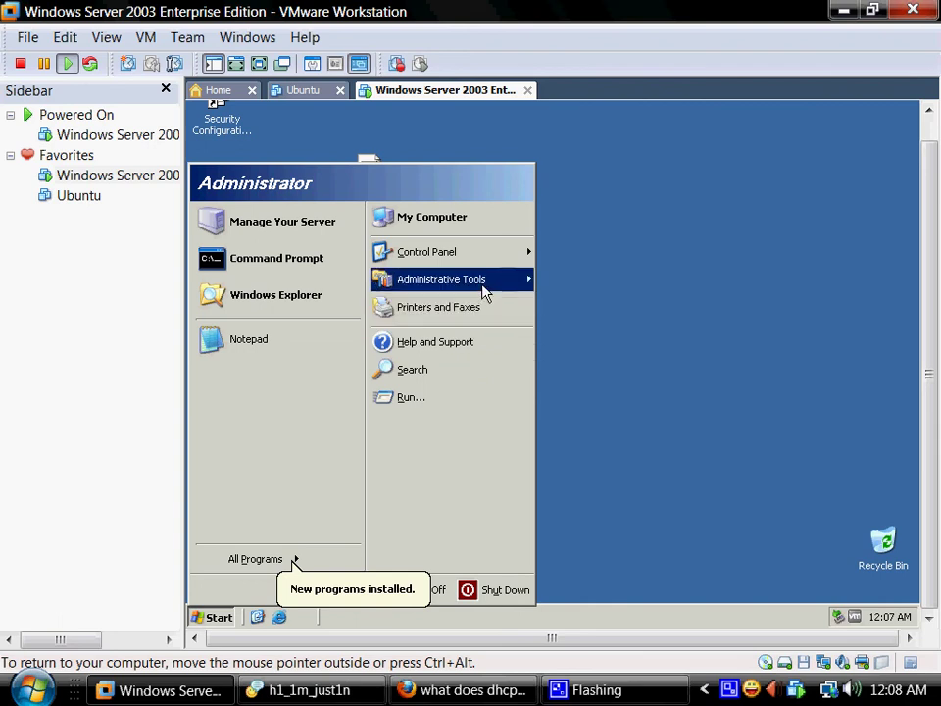
pyautogui.moveTo(485, 293)
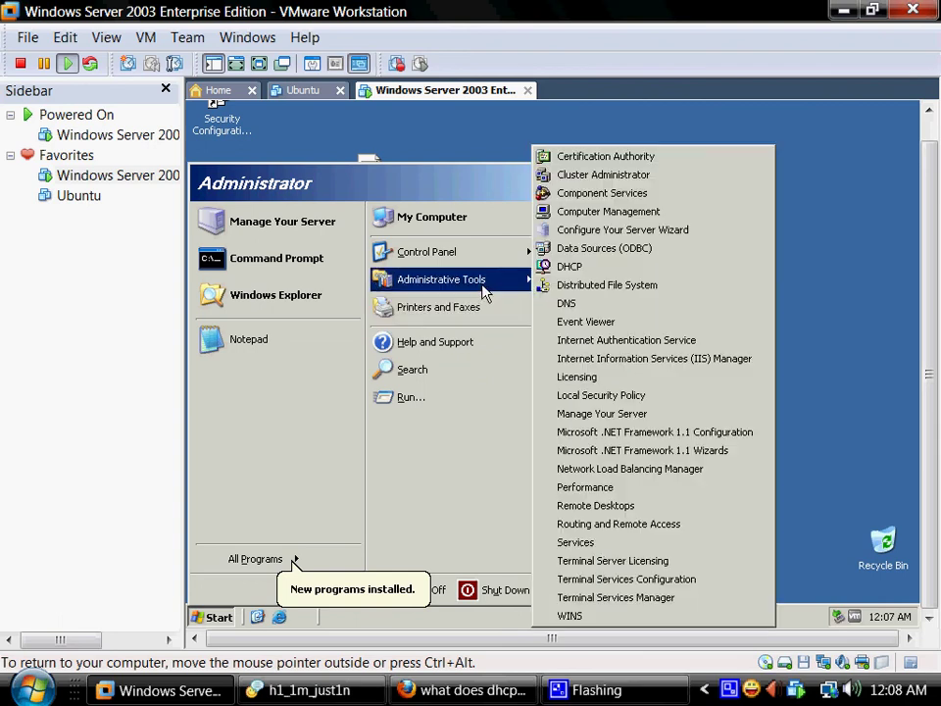
pyautogui.click(601, 269)
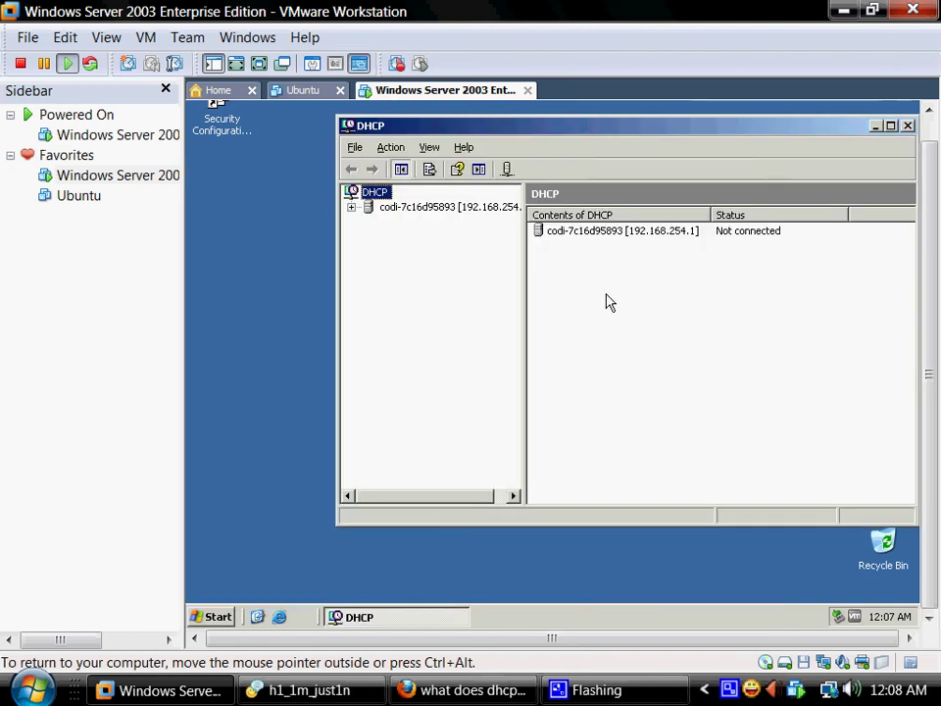
pyautogui.click(351, 208)
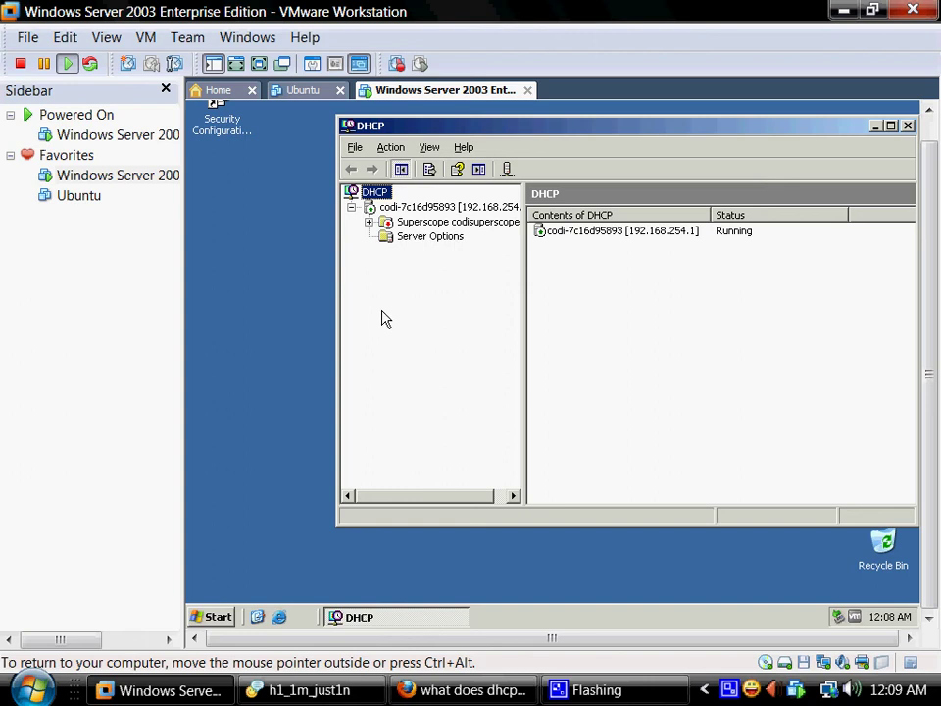
pyautogui.rightClick(435, 211)
pyautogui.click(379, 426)
pyautogui.rightClick(437, 213)
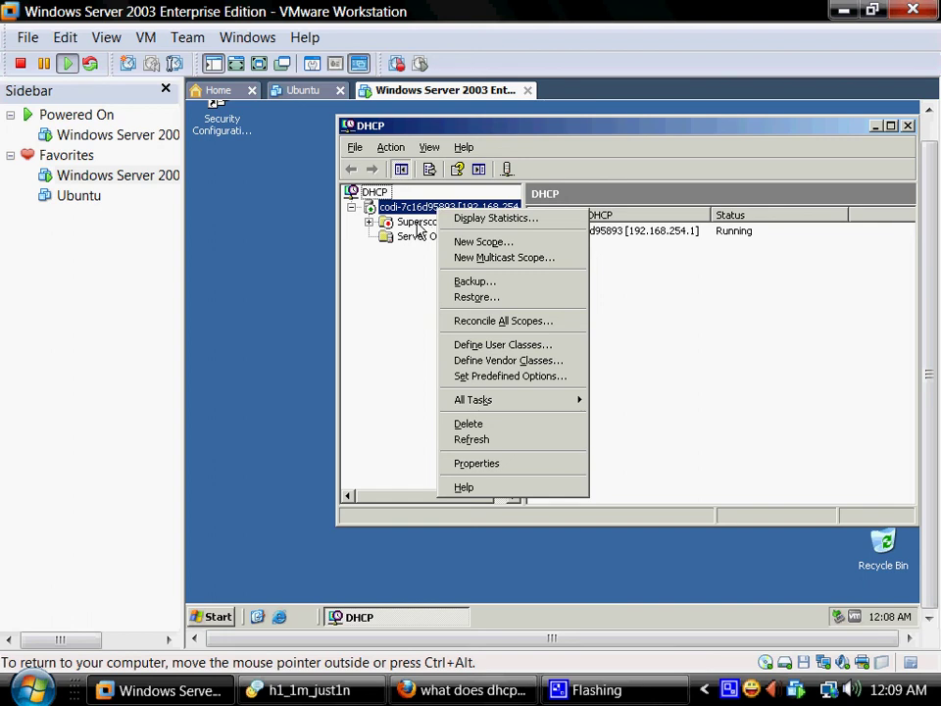
pyautogui.click(395, 288)
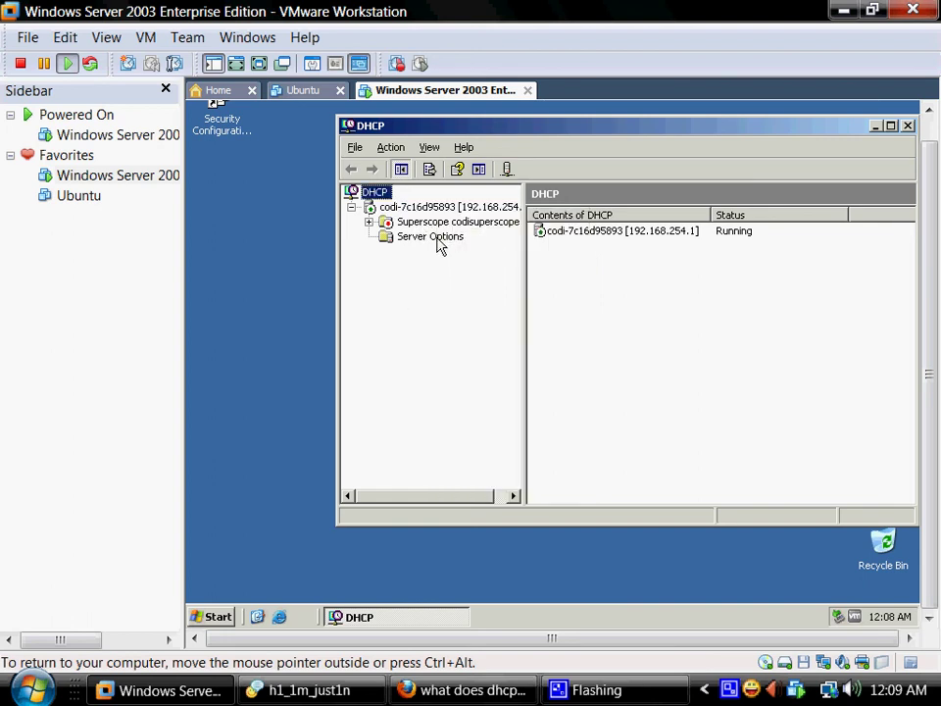
# Start configuring the DHCP server options and enable the 006 DNS Servers option.
pyautogui.click(438, 240)
pyautogui.rightClick(453, 239)
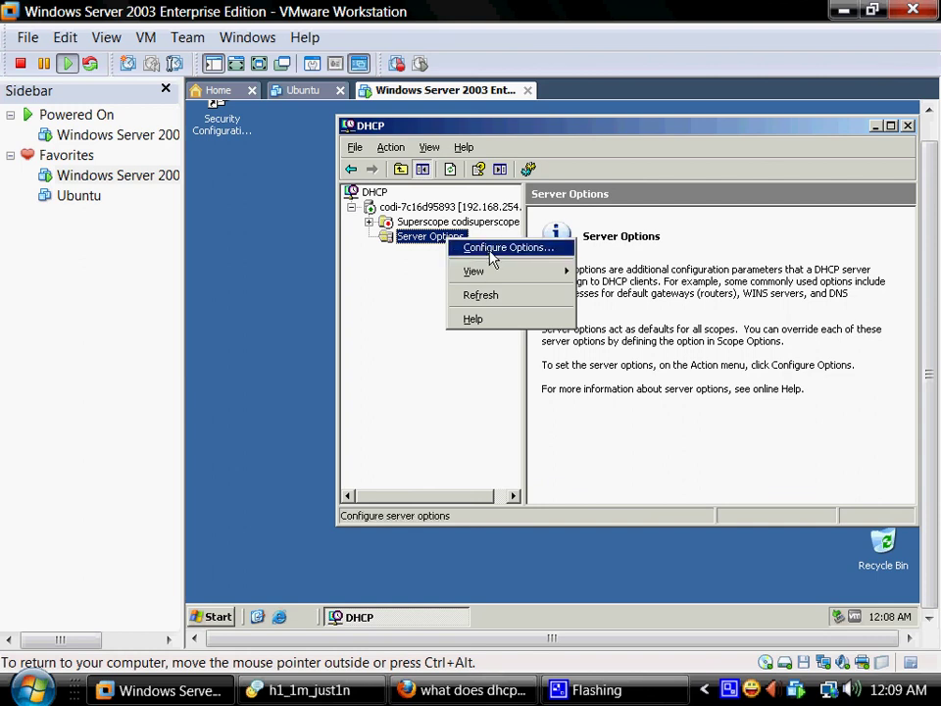
pyautogui.click(490, 250)
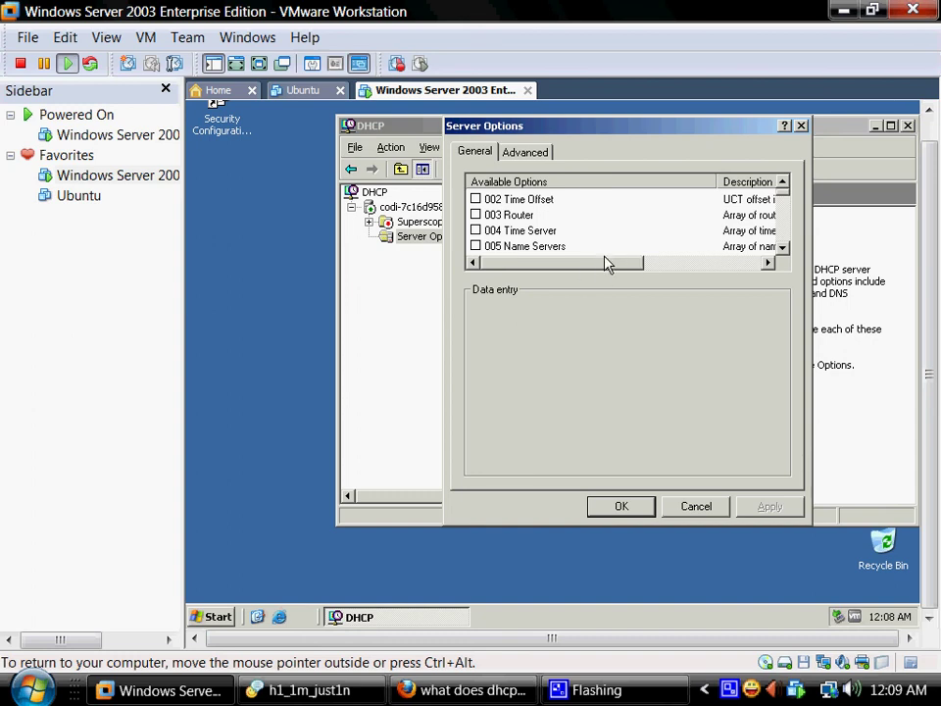
pyautogui.click(780, 248)
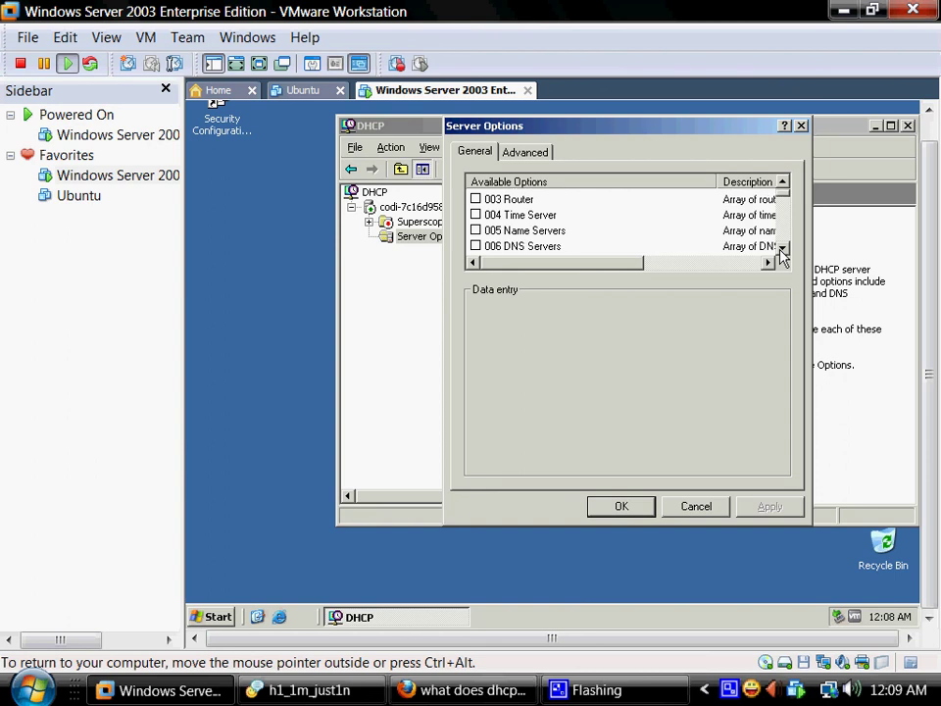
pyautogui.click(475, 246)
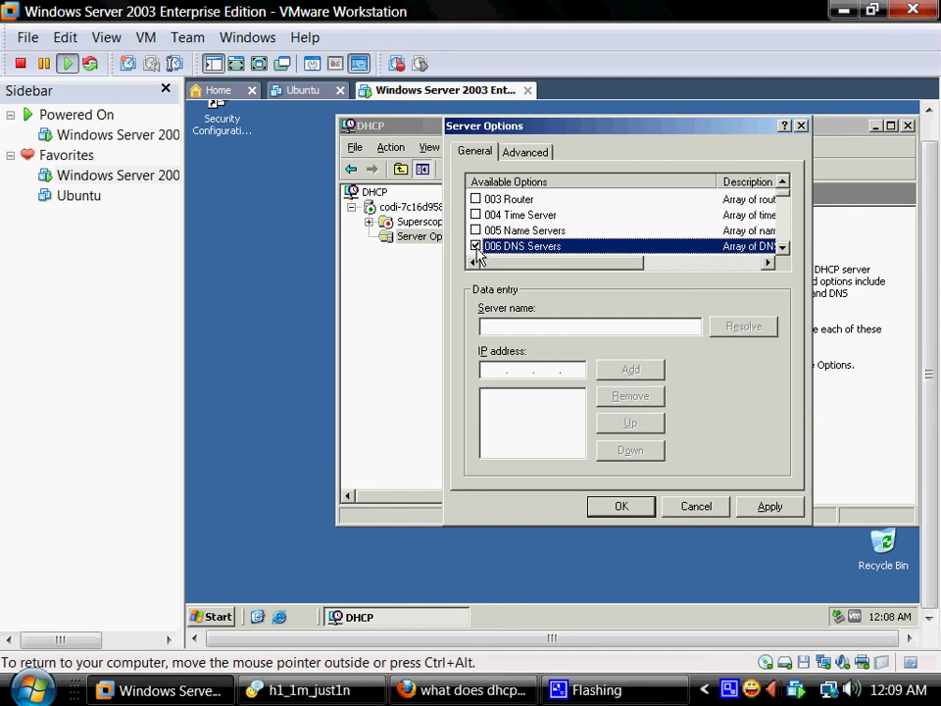
# Add 0.0.250.0 as the IP address for the DNS Servers option and save the server options.
pyautogui.click(493, 368)
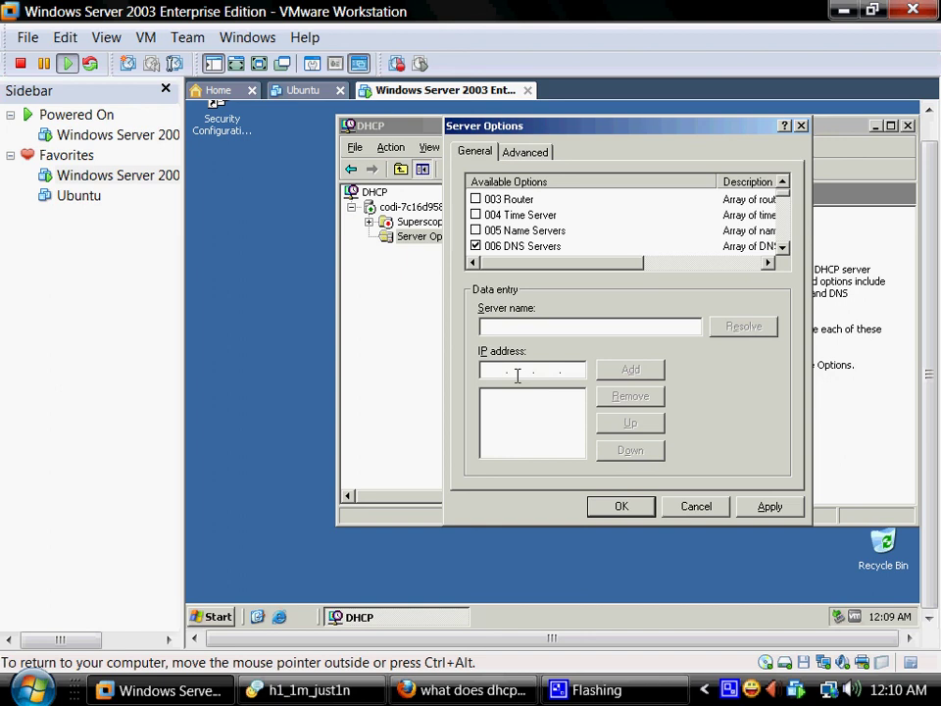
pyautogui.write('0 . . .')
pyautogui.press('Tab')
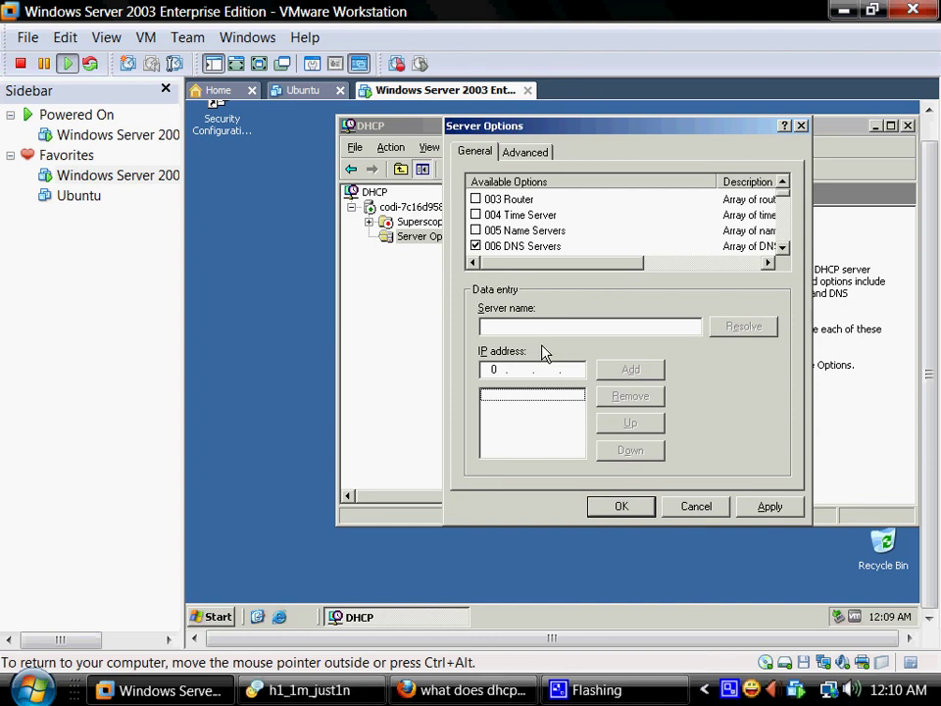
pyautogui.click(520, 369)
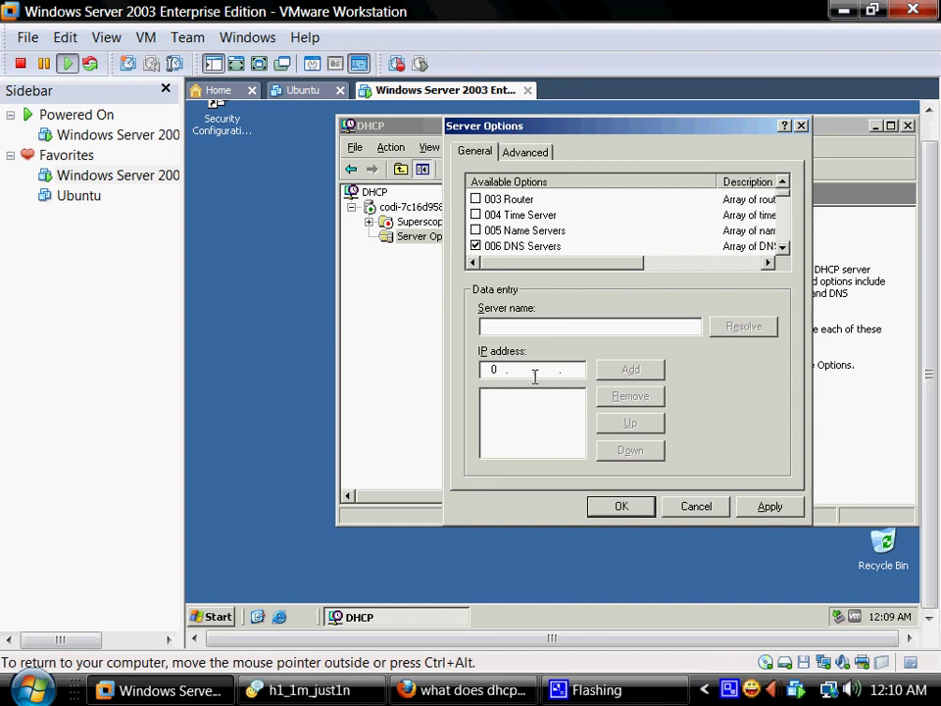
pyautogui.write('0.')
pyautogui.click(552, 370)
pyautogui.write('250')
pyautogui.click(631, 370)
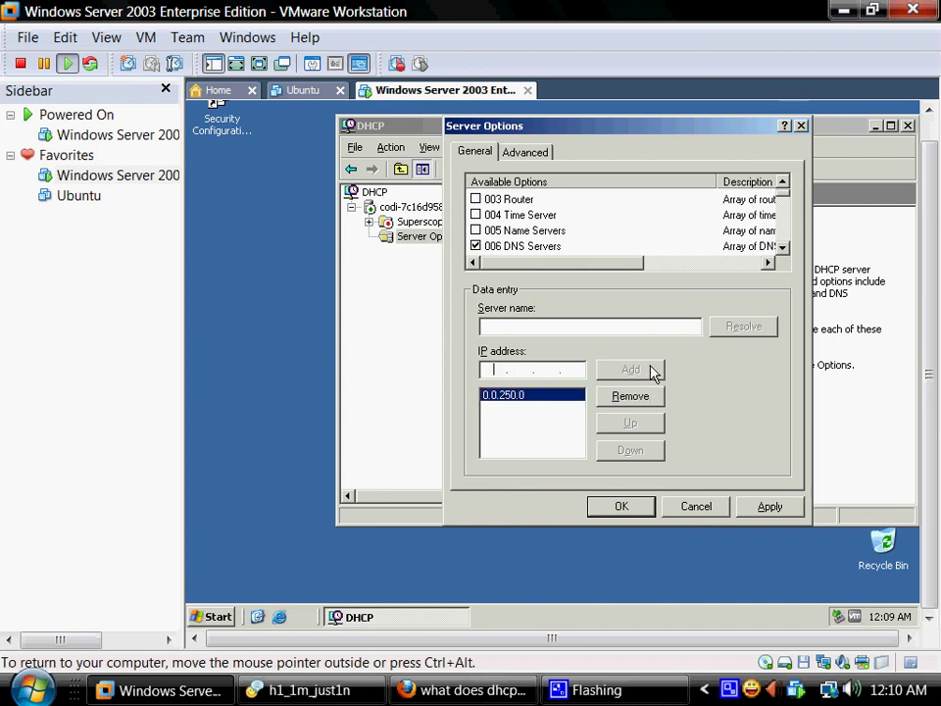
pyautogui.click(633, 510)
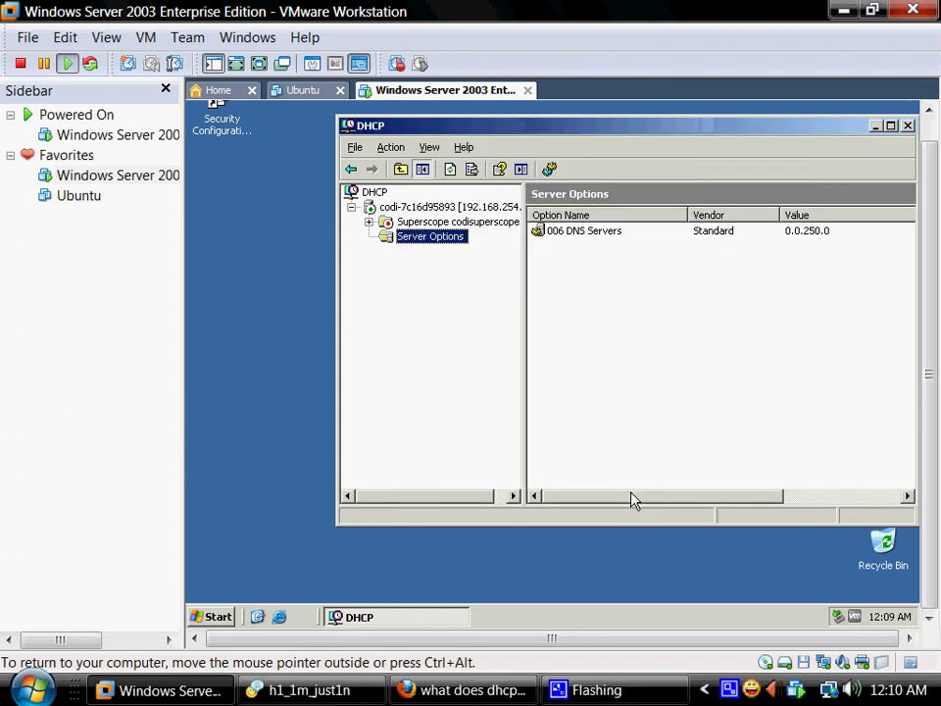